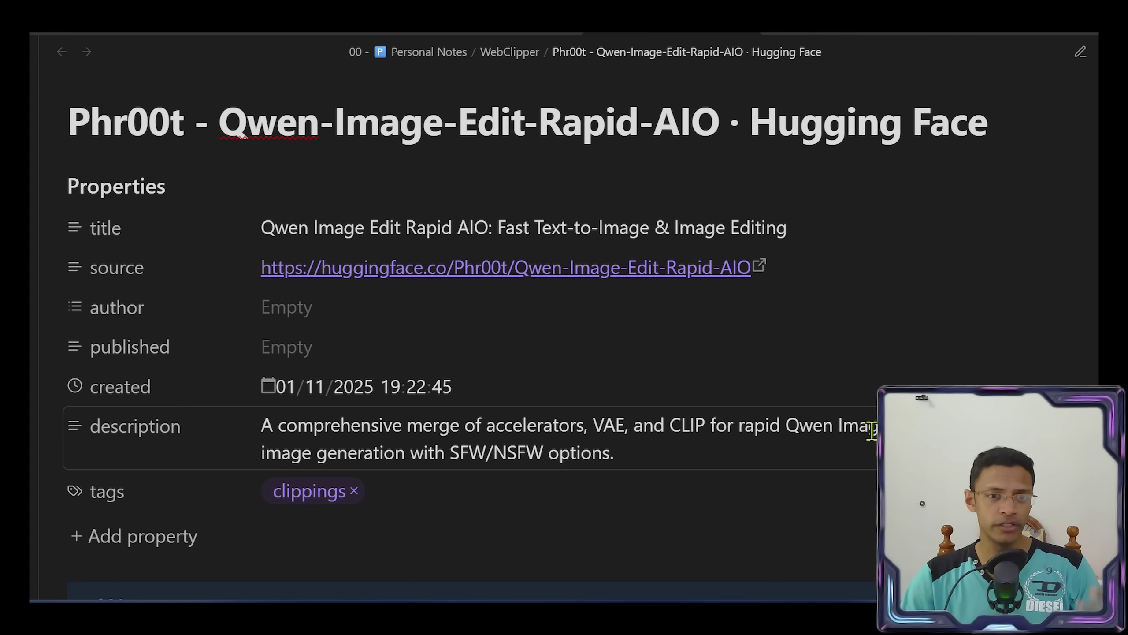
# Step: Highlight the note's key points: model, CLIP, Qwen Image Edit, text-to-image, 1 CFG and 4 steps
pyautogui.scroll(-5, 649, 395)
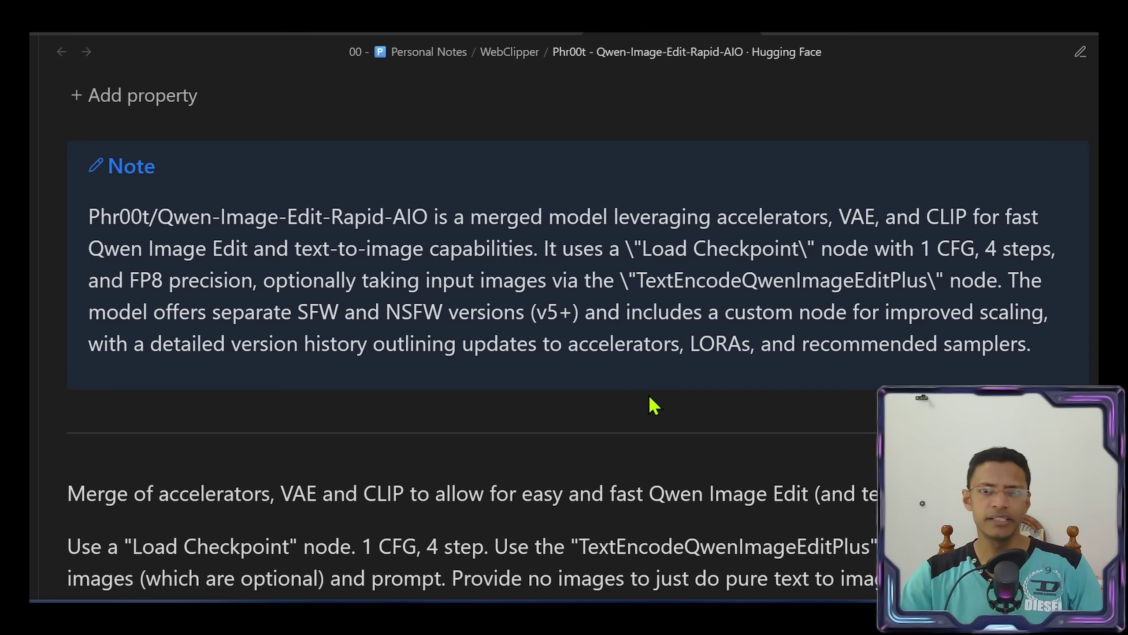
pyautogui.moveTo(550, 217); pyautogui.dragTo(615, 218)
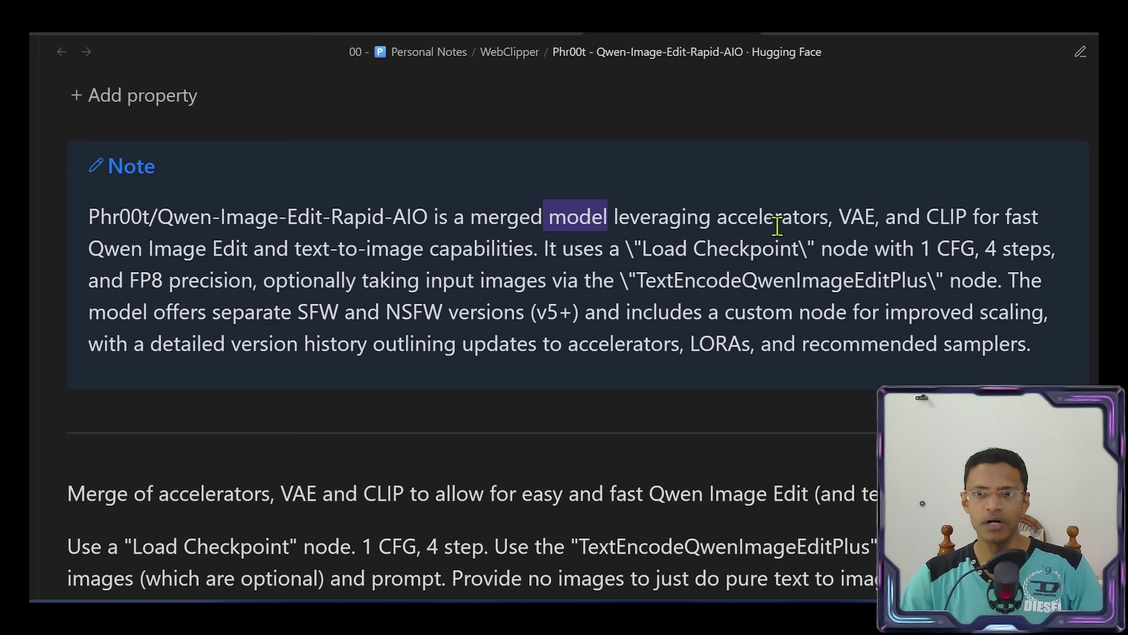
pyautogui.click(831, 217)
pyautogui.moveTo(831, 216); pyautogui.dragTo(1003, 217)
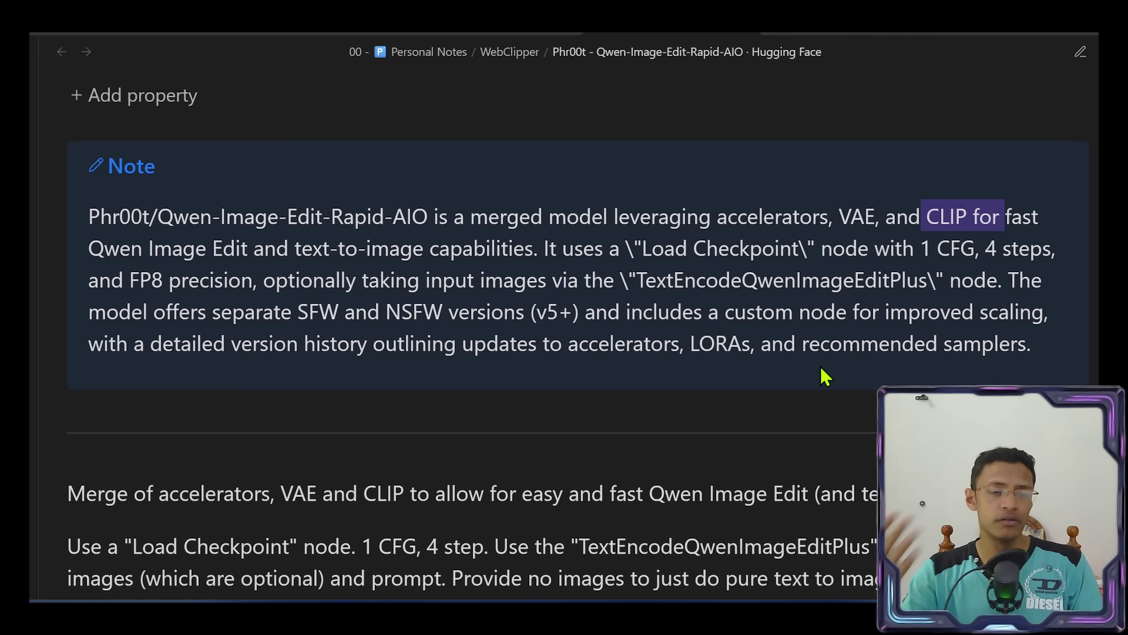
pyautogui.moveTo(89, 247); pyautogui.dragTo(260, 252)
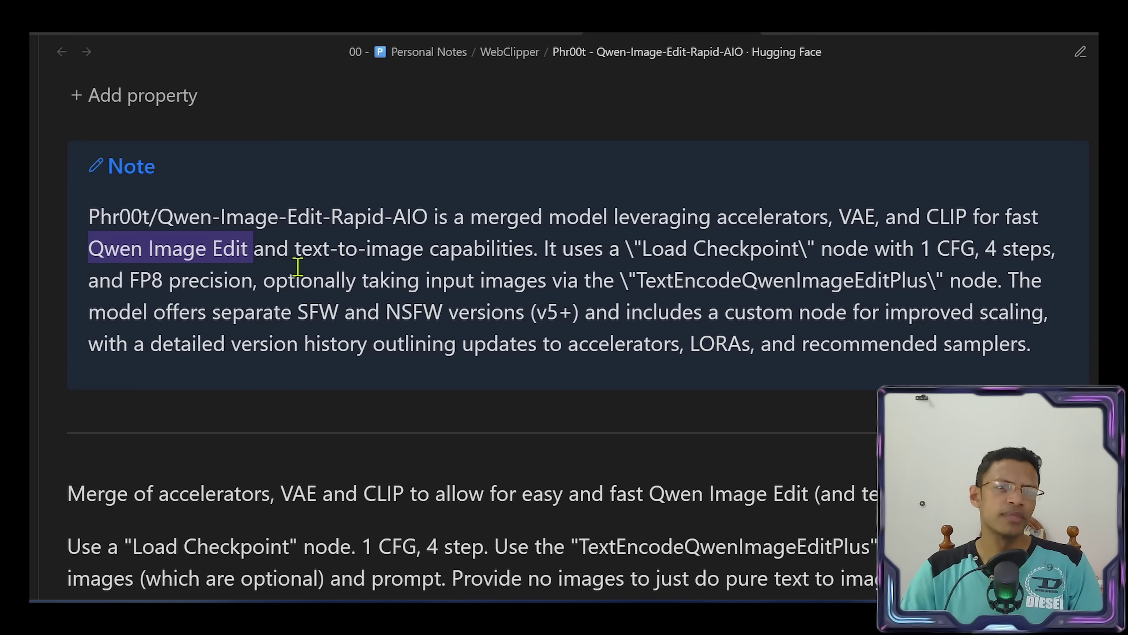
pyautogui.moveTo(290, 251); pyautogui.dragTo(425, 250)
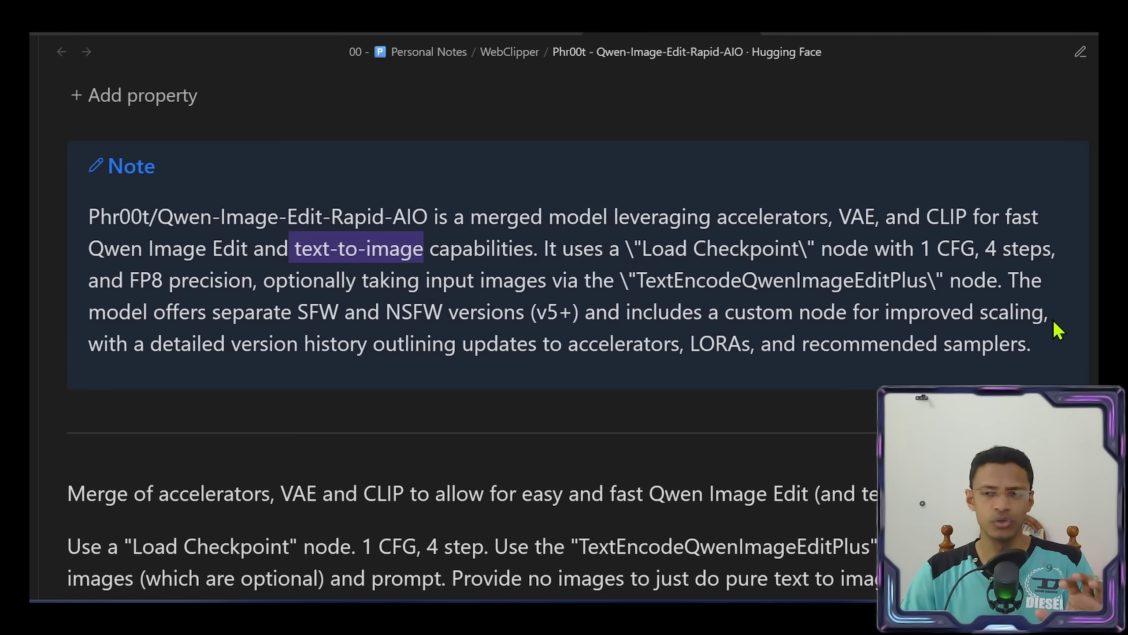
pyautogui.moveTo(902, 248); pyautogui.dragTo(1056, 248)
pyautogui.click(985, 299)
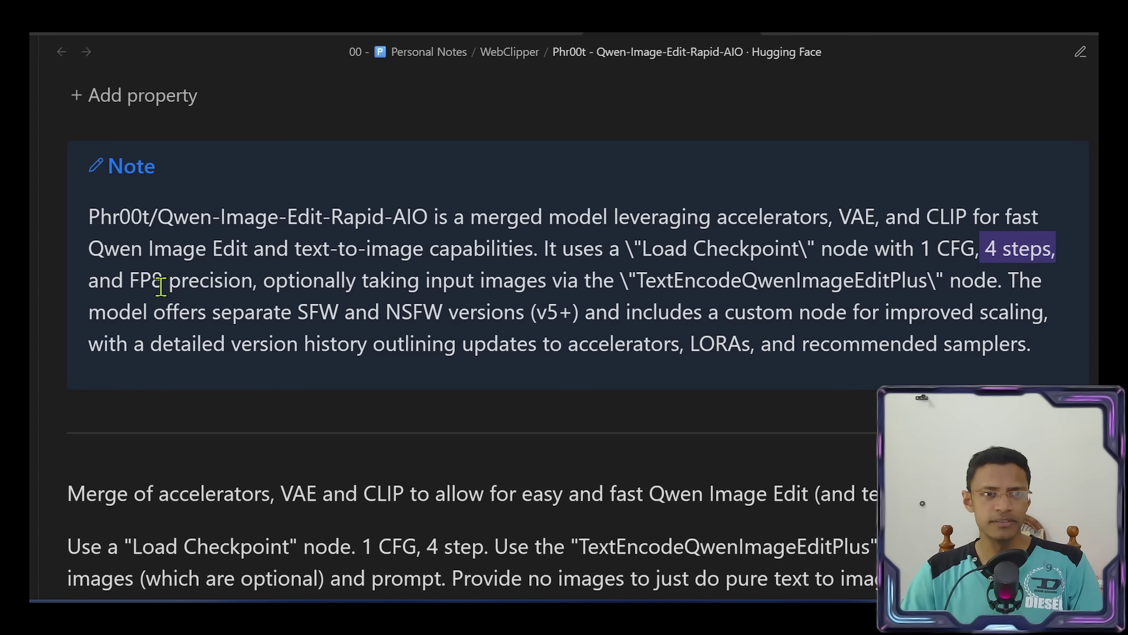
pyautogui.moveTo(111, 280); pyautogui.dragTo(608, 314)
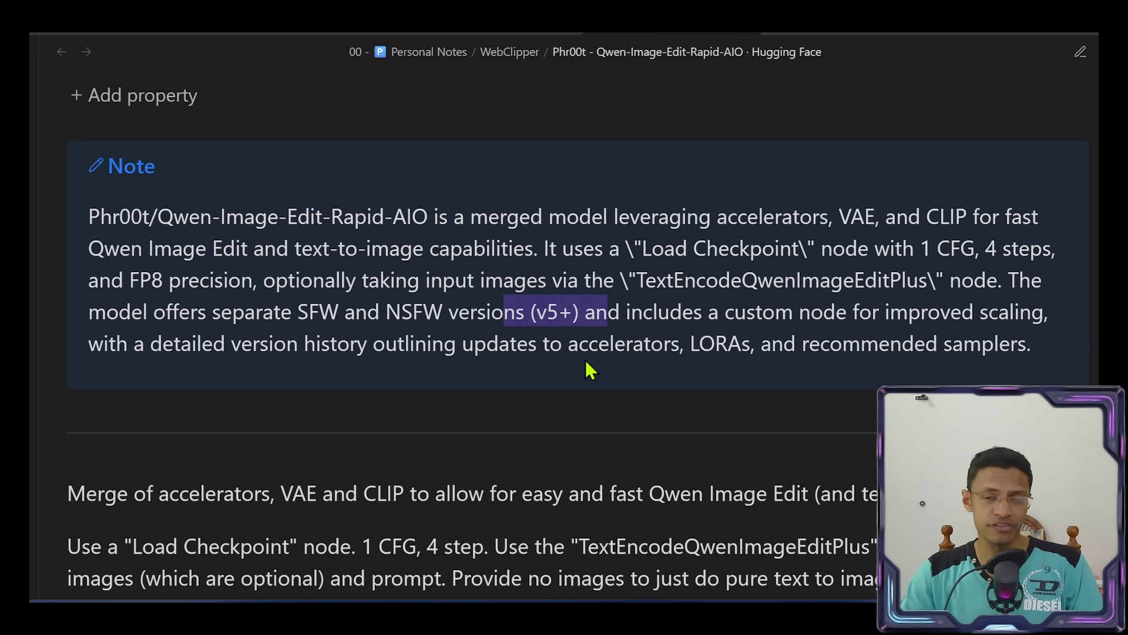
pyautogui.scroll(5, 587, 371)
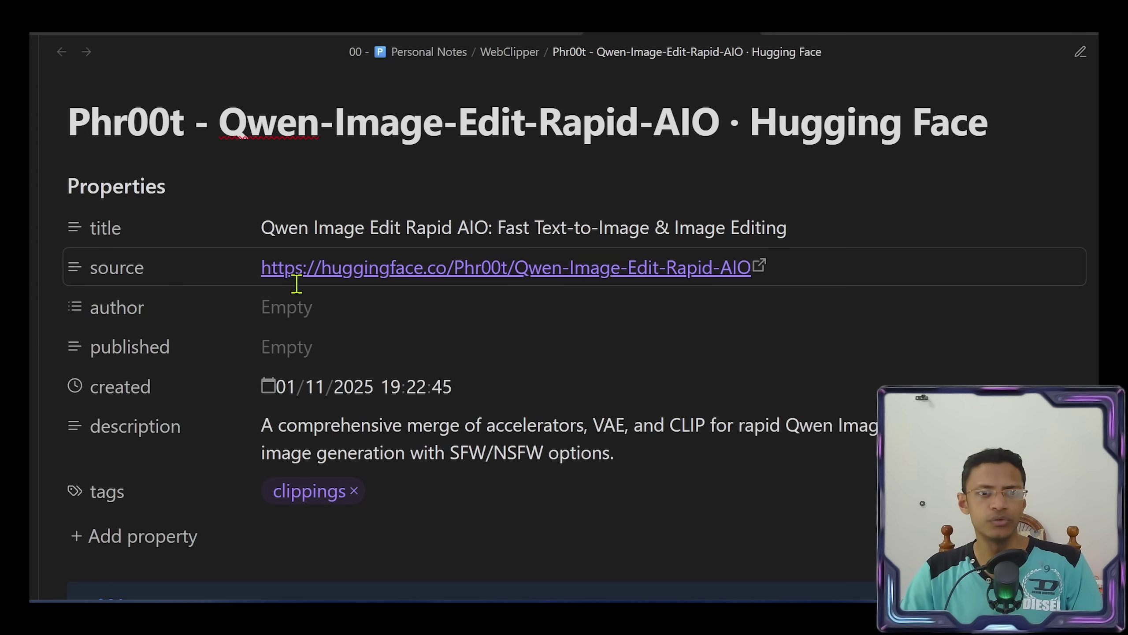
# Step: On the Hugging Face model card, highlight the V7 note about LoRAs, then return to the top
pyautogui.hotkey('alt', 'Tab')
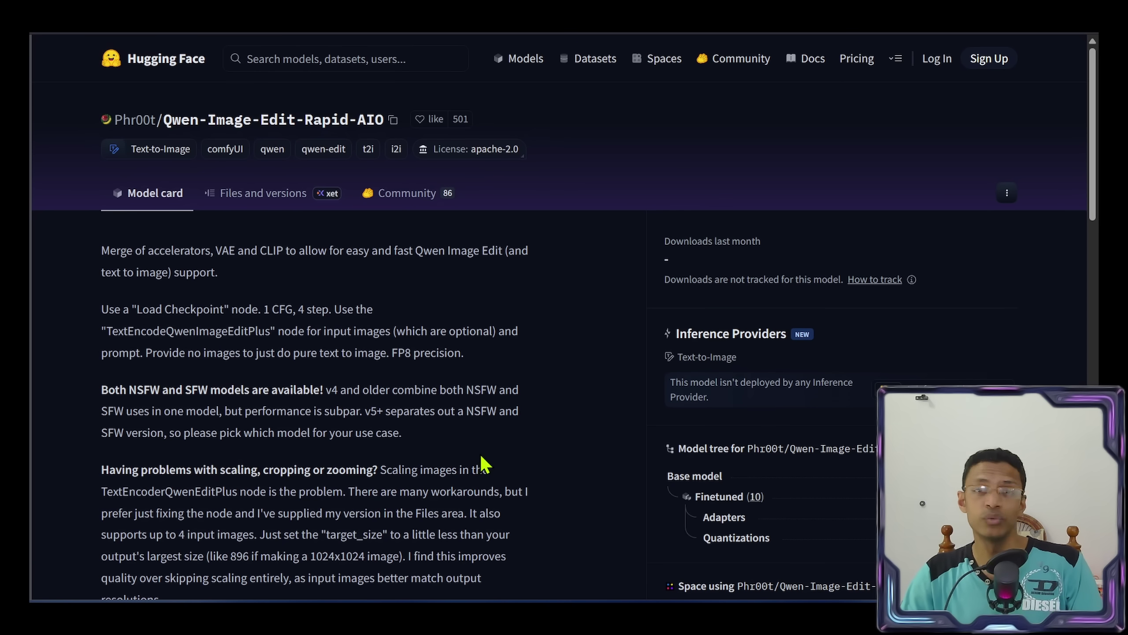
pyautogui.scroll(-20, 445, 384)
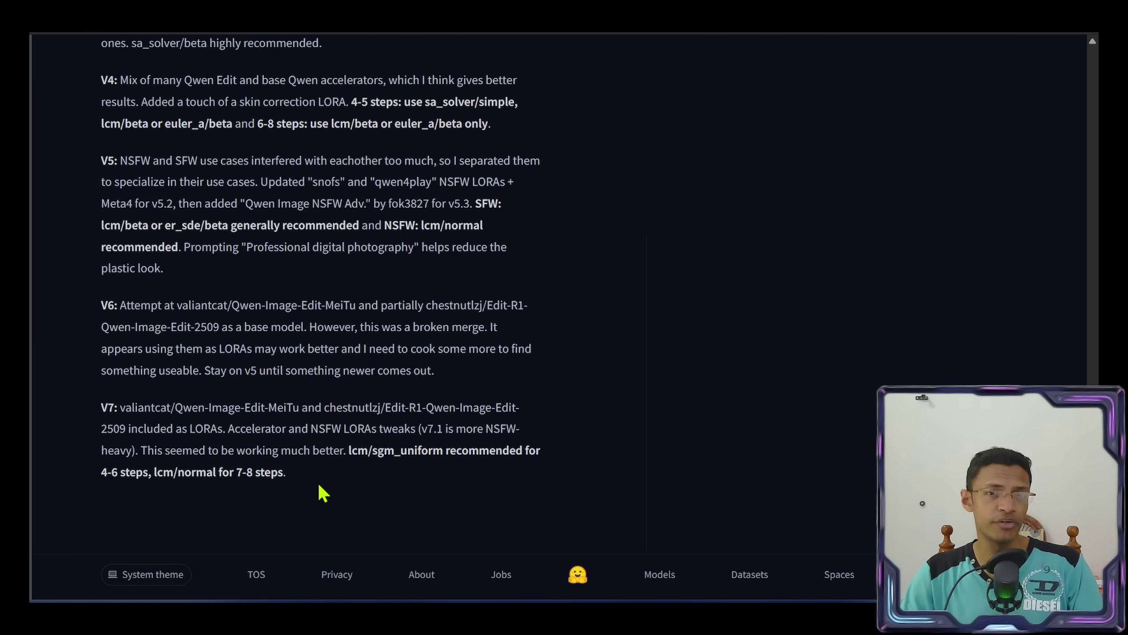
pyautogui.moveTo(374, 489); pyautogui.dragTo(44, 400)
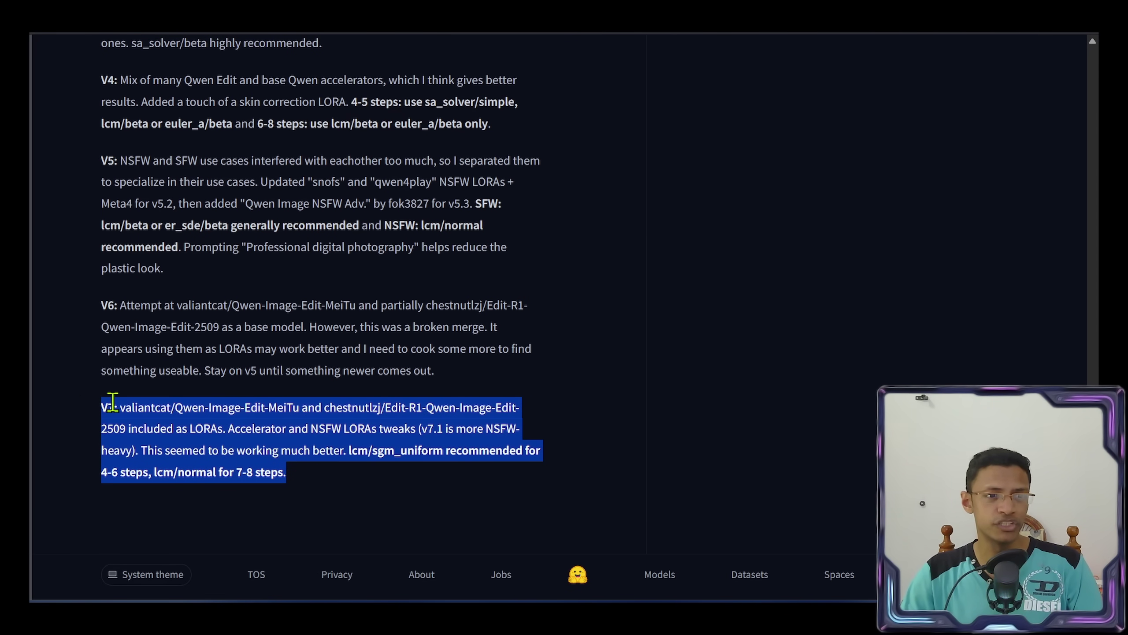
pyautogui.click(132, 436)
pyautogui.moveTo(102, 433); pyautogui.dragTo(226, 429)
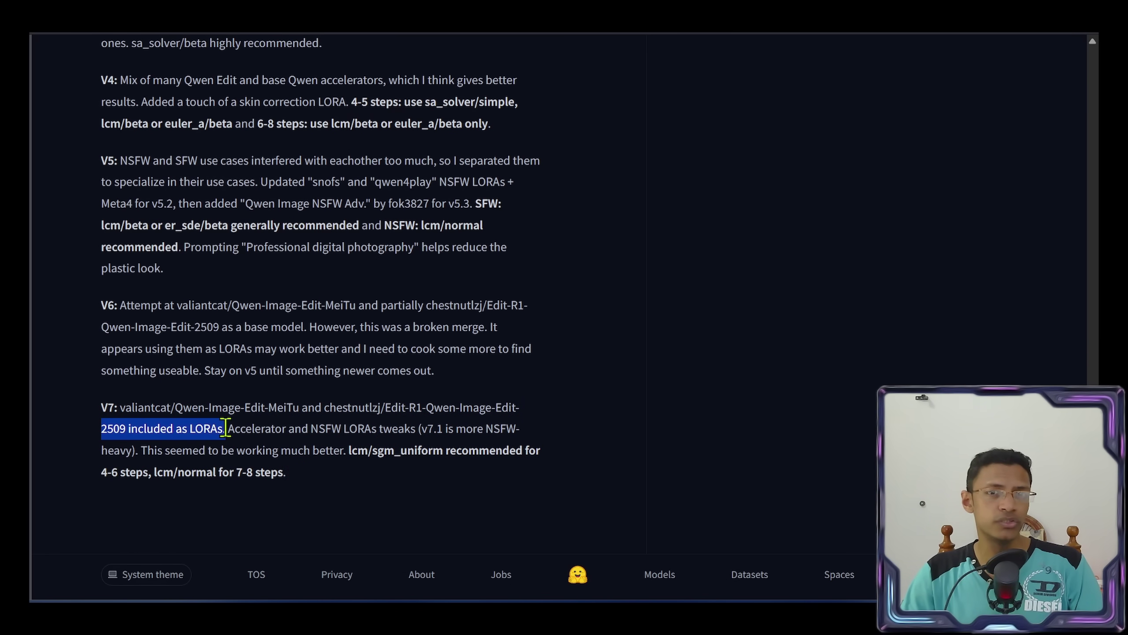
pyautogui.press('Home')
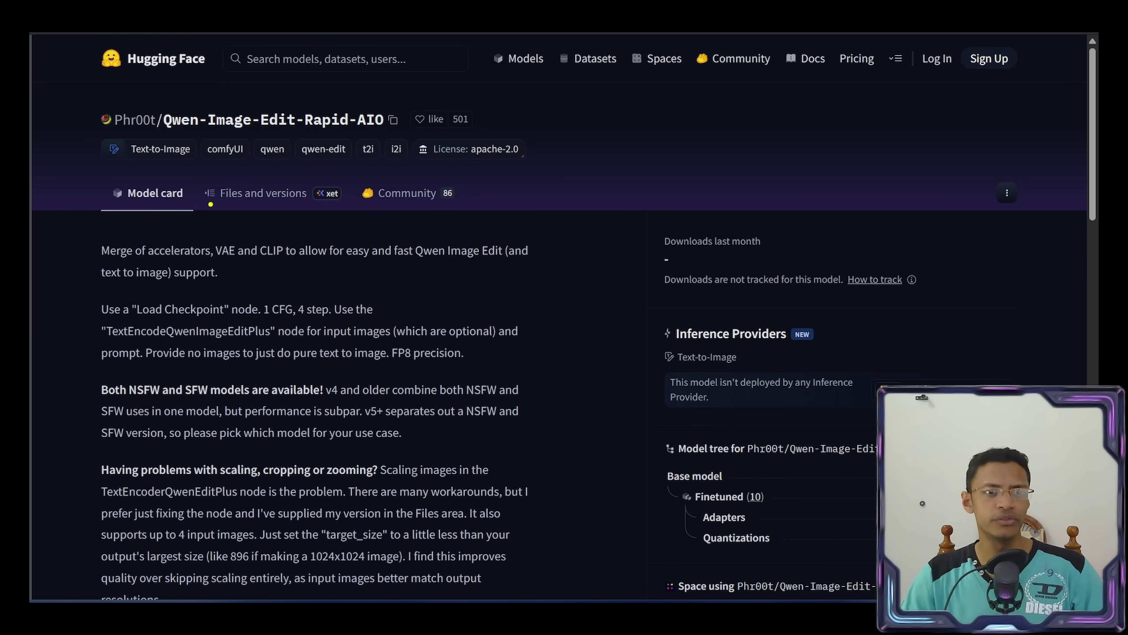
pyautogui.moveTo(211, 204)
pyautogui.mouseDown()
pyautogui.moveTo(331, 202)
pyautogui.moveTo(336, 182)
pyautogui.moveTo(227, 177)
pyautogui.moveTo(207, 209)
pyautogui.mouseUp()
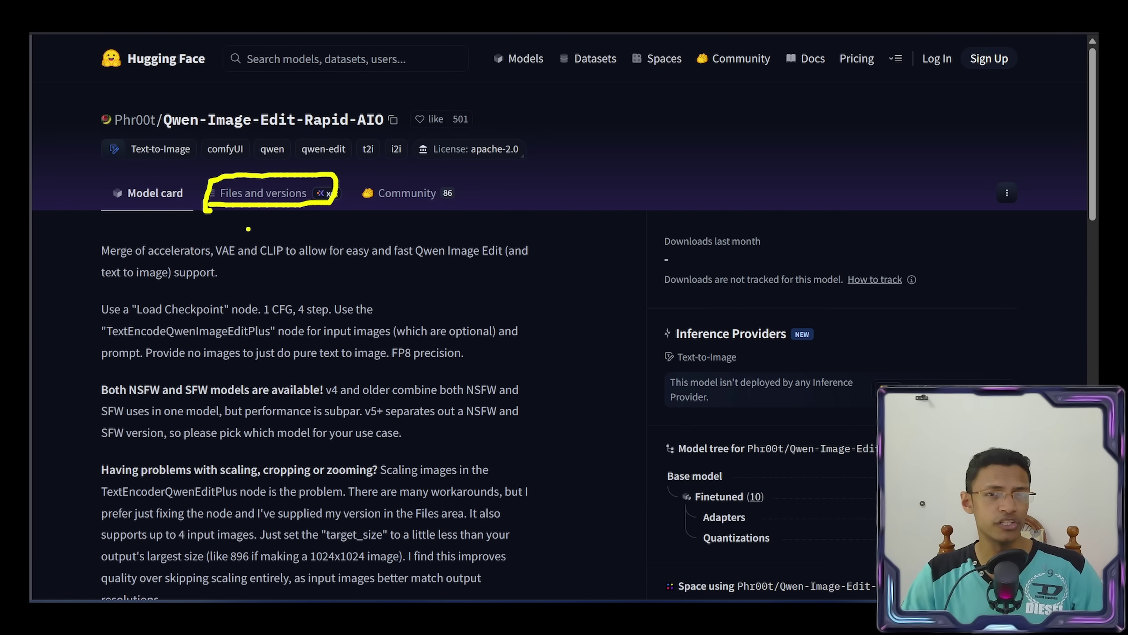
# Step: Go to Files and versions and open the v7 folder with its three safetensors files
pyautogui.moveTo(142, 299)
pyautogui.mouseDown()
pyautogui.moveTo(65, 304)
pyautogui.moveTo(80, 458)
pyautogui.moveTo(141, 525)
pyautogui.mouseUp()
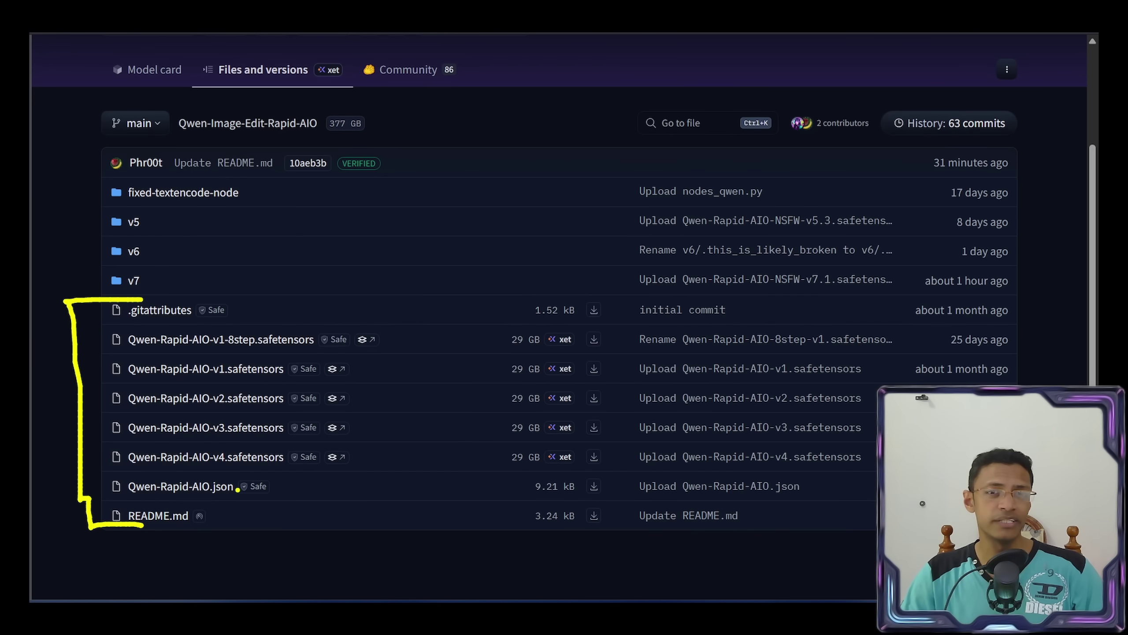
pyautogui.moveTo(60, 282); pyautogui.dragTo(106, 281)
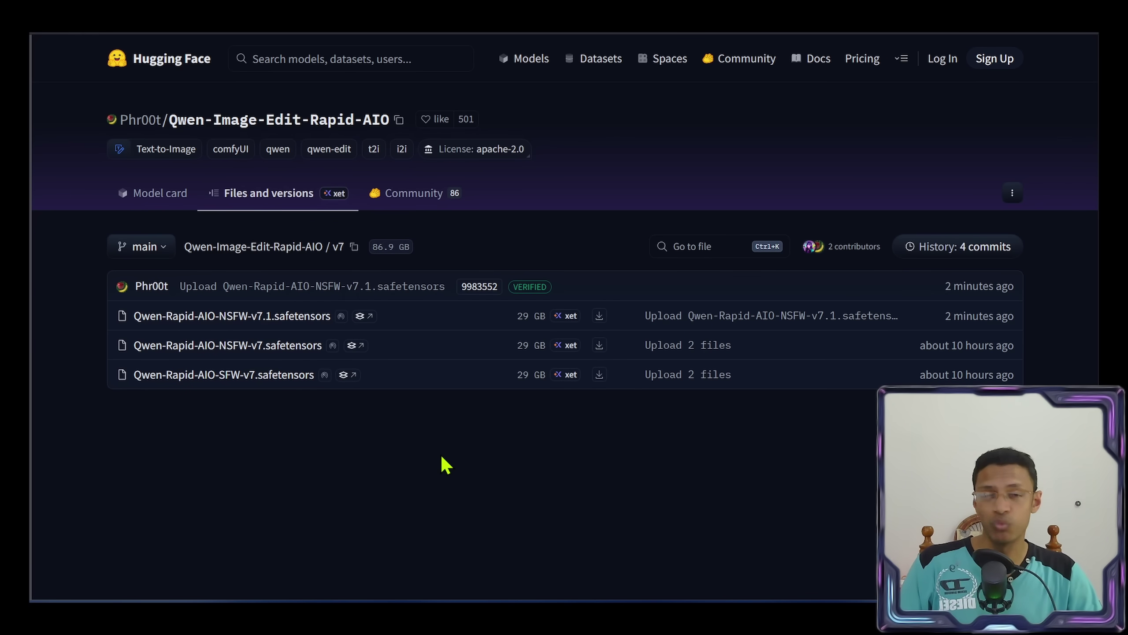
pyautogui.moveTo(626, 297)
pyautogui.mouseDown()
pyautogui.moveTo(584, 308)
pyautogui.moveTo(585, 401)
pyautogui.moveTo(627, 326)
pyautogui.moveTo(626, 281)
pyautogui.mouseUp()
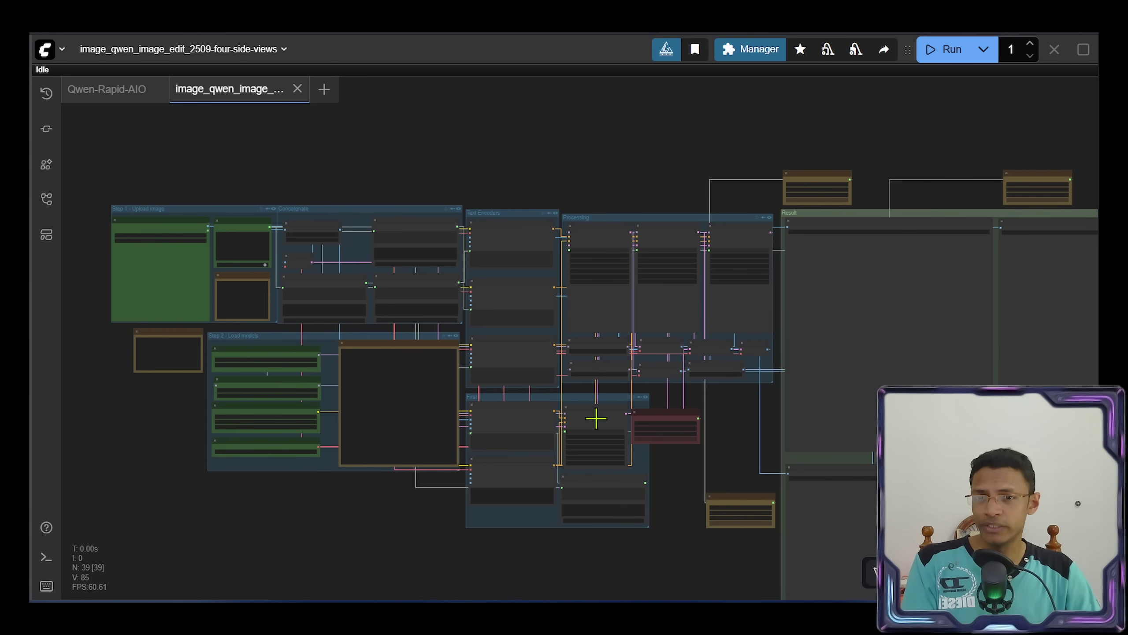
# Step: Look over the Step 2 model loaders, then add a Load Checkpoint node by searching 'load chec'
pyautogui.moveTo(569, 423); pyautogui.dragTo(542, 328)
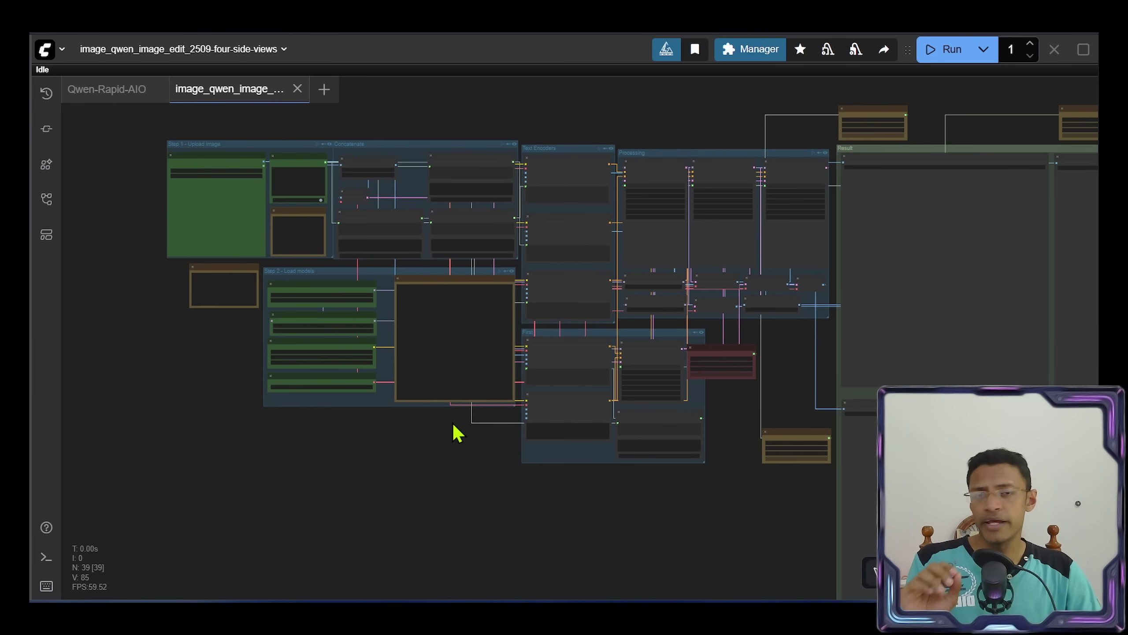
pyautogui.scroll(10, 255, 338)
pyautogui.scroll(2, 275, 384)
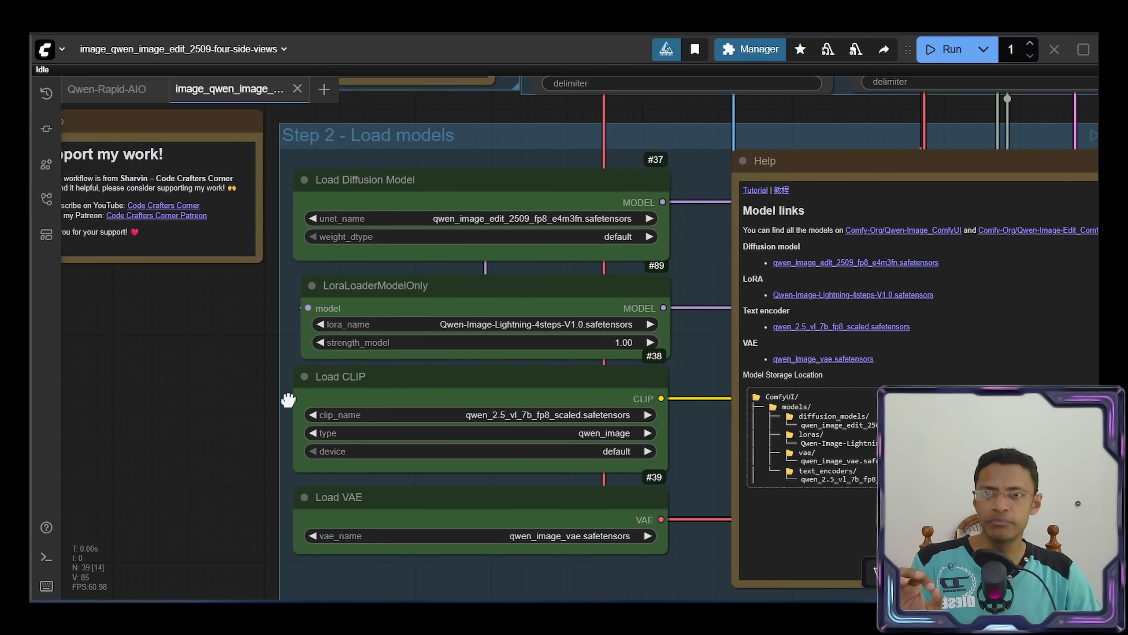
pyautogui.moveTo(276, 171); pyautogui.dragTo(698, 577)
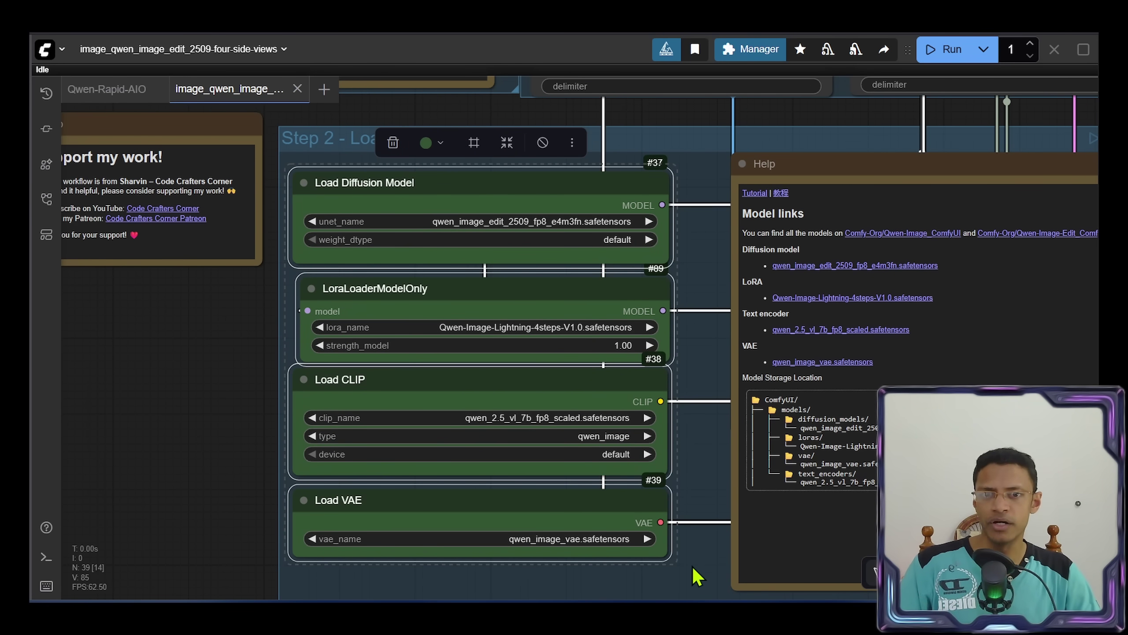
pyautogui.click(286, 438)
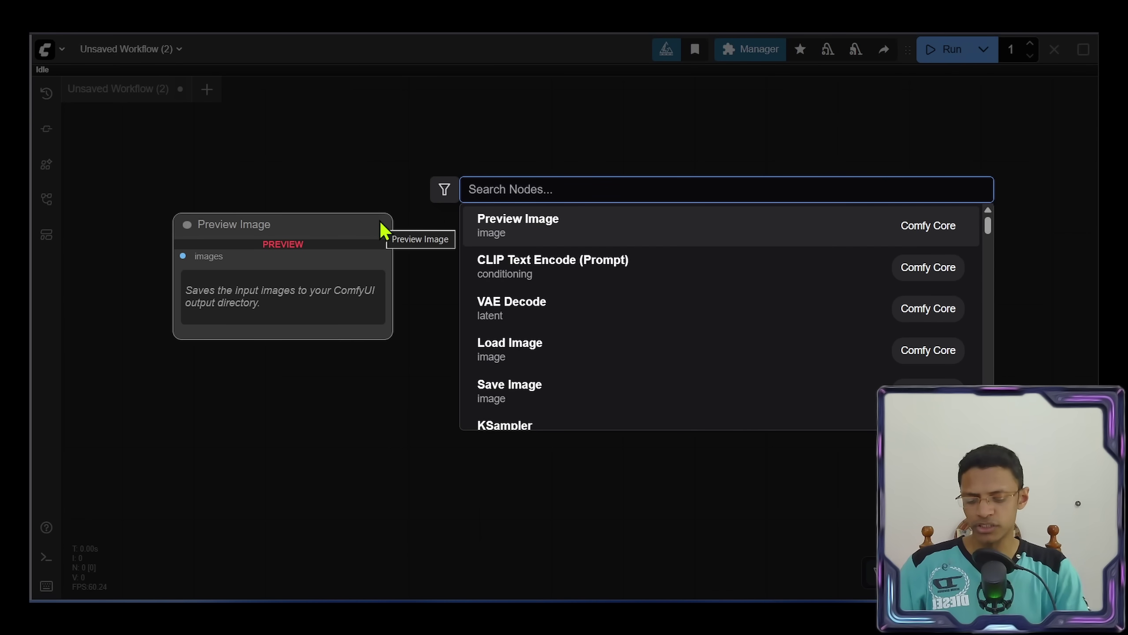
pyautogui.write('load')
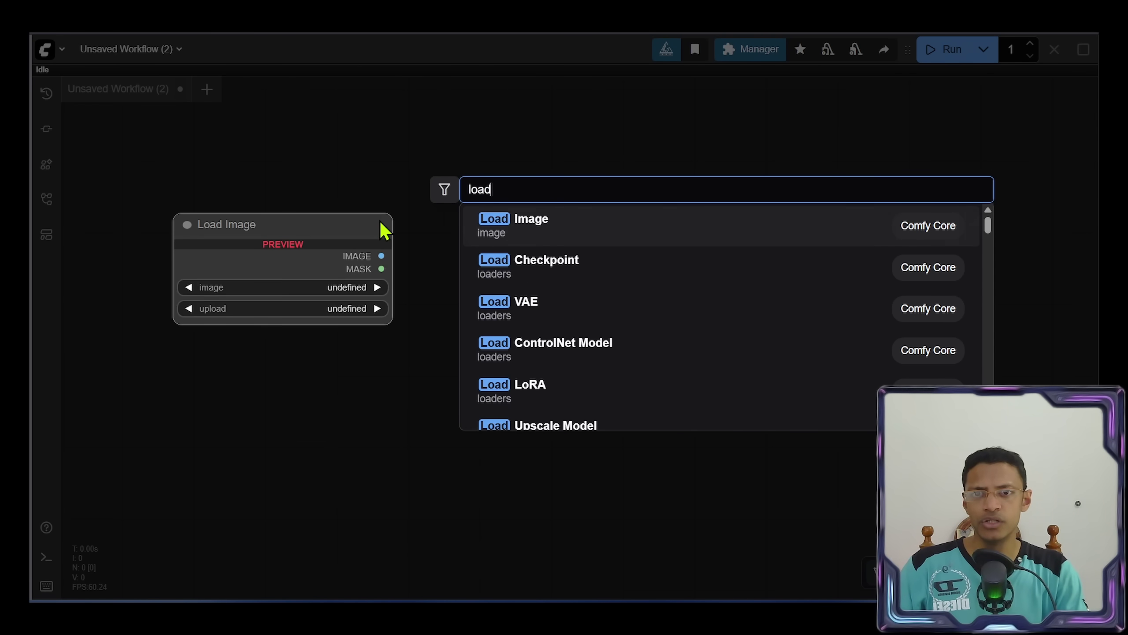
pyautogui.write(' chec')
pyautogui.press('Return')
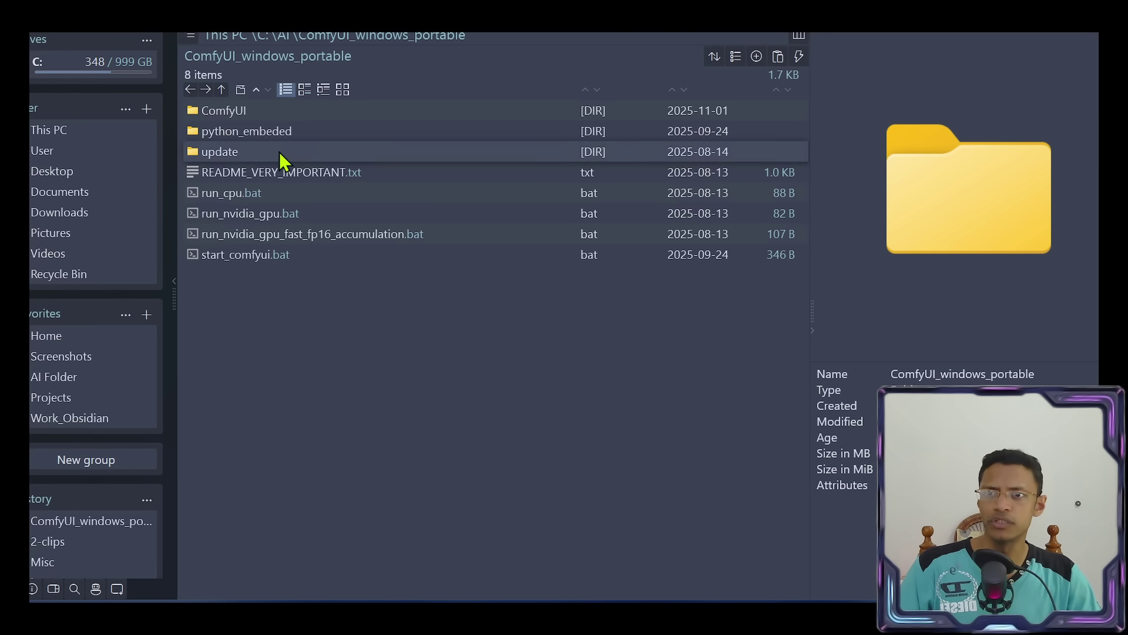
# Step: Browse to ComfyUI\models\checkpoints, where Qwen-Rapid-AIO-SFW-v7.safetensors is stored
pyautogui.doubleClick(269, 111)
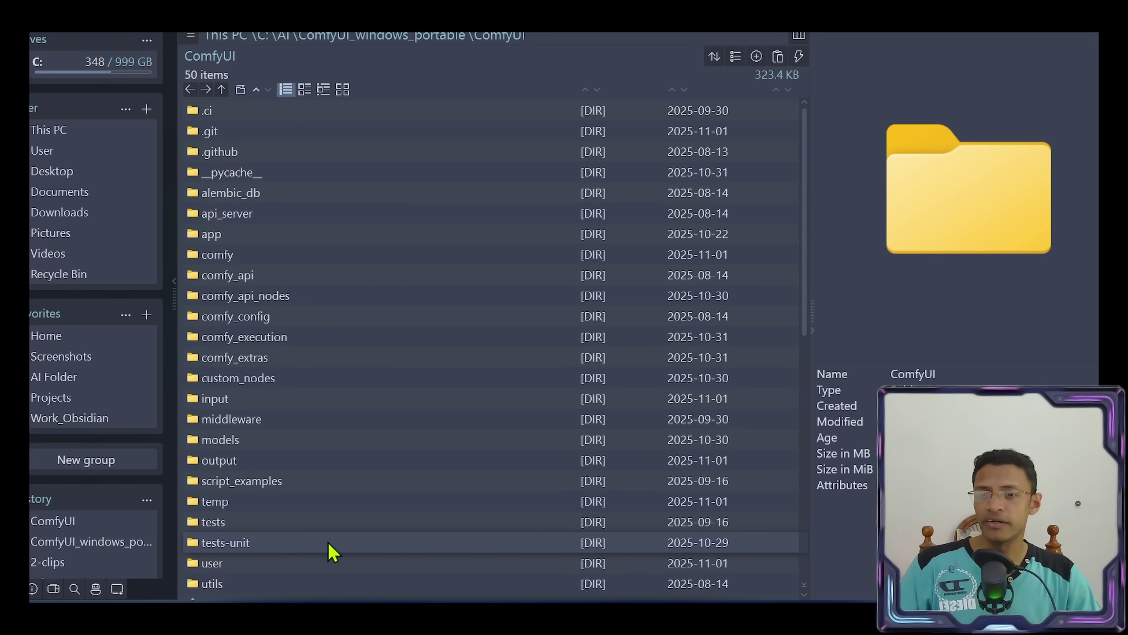
pyautogui.click(309, 440)
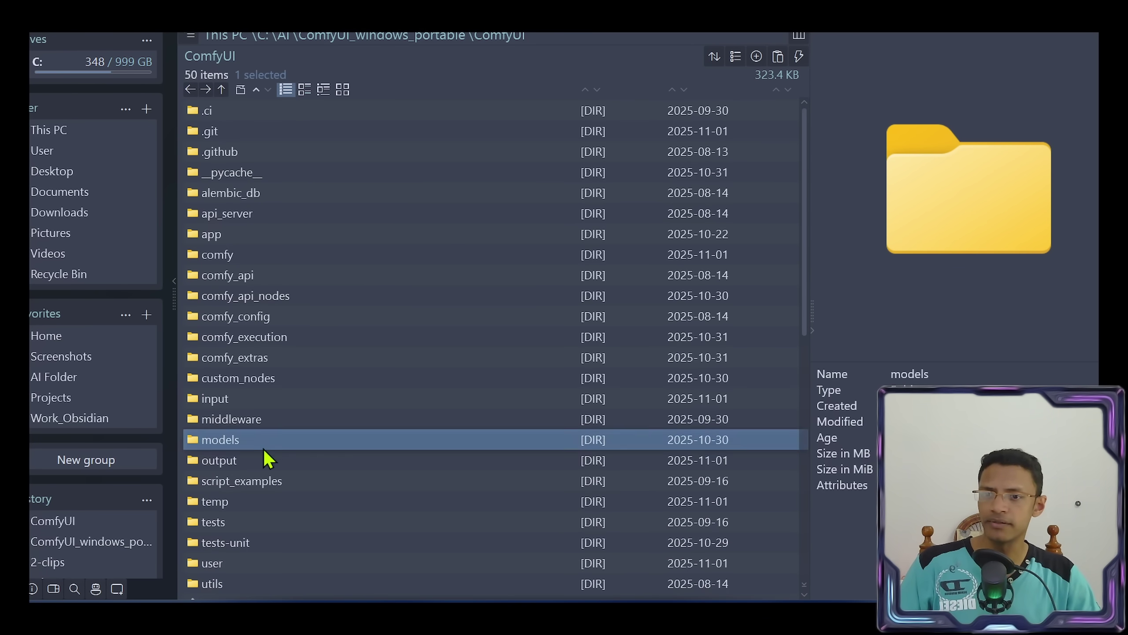
pyautogui.doubleClick(309, 440)
pyautogui.click(296, 134)
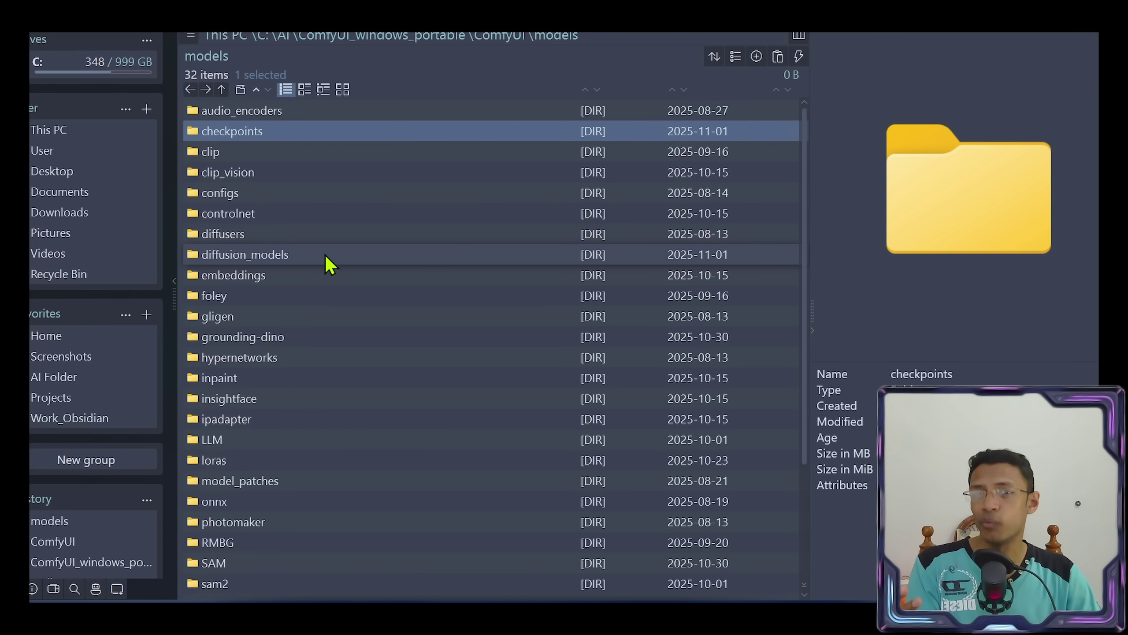
pyautogui.click(300, 255)
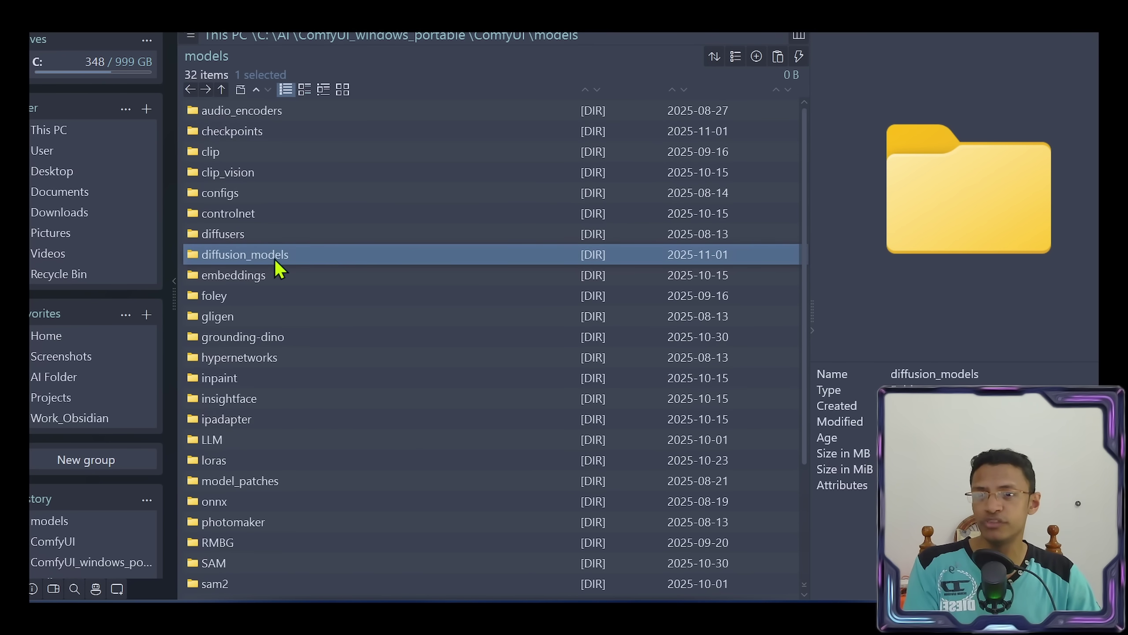
pyautogui.click(291, 141)
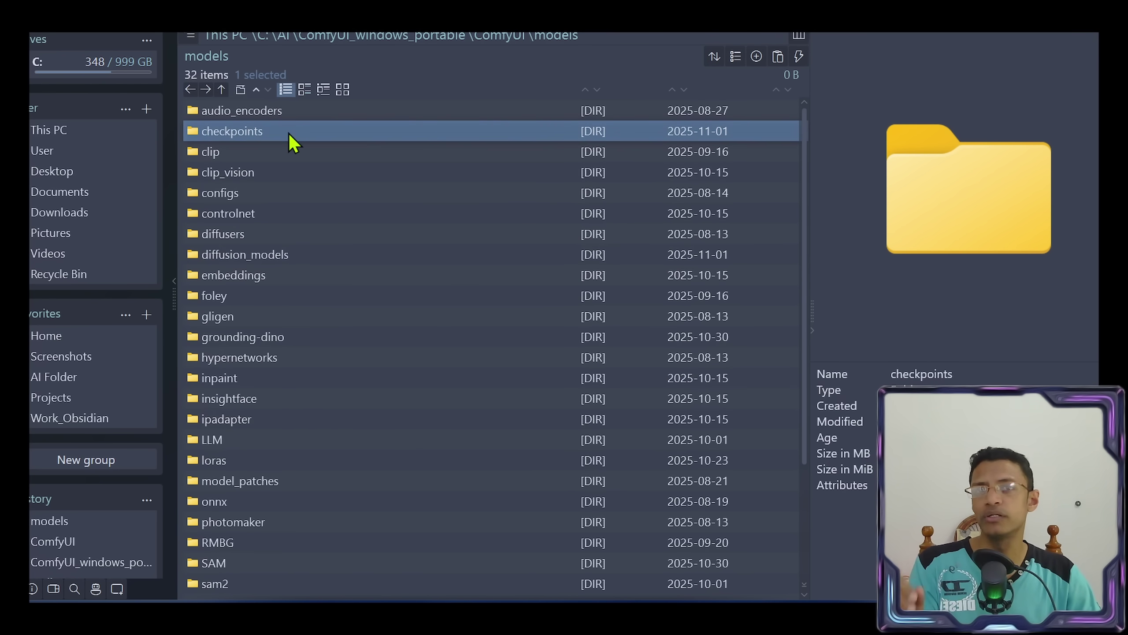
pyautogui.doubleClick(291, 142)
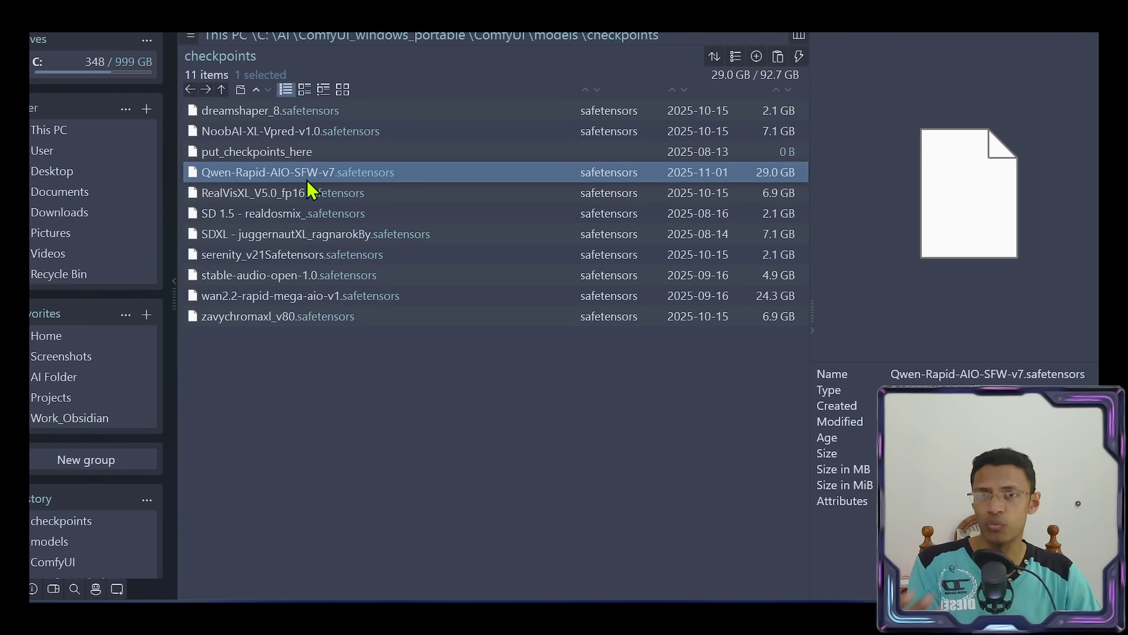
# Step: Refresh ComfyUI and select Qwen-Rapid-AIO-SFW-v7 as the Load Checkpoint model
pyautogui.hotkey('alt', 'Tab')
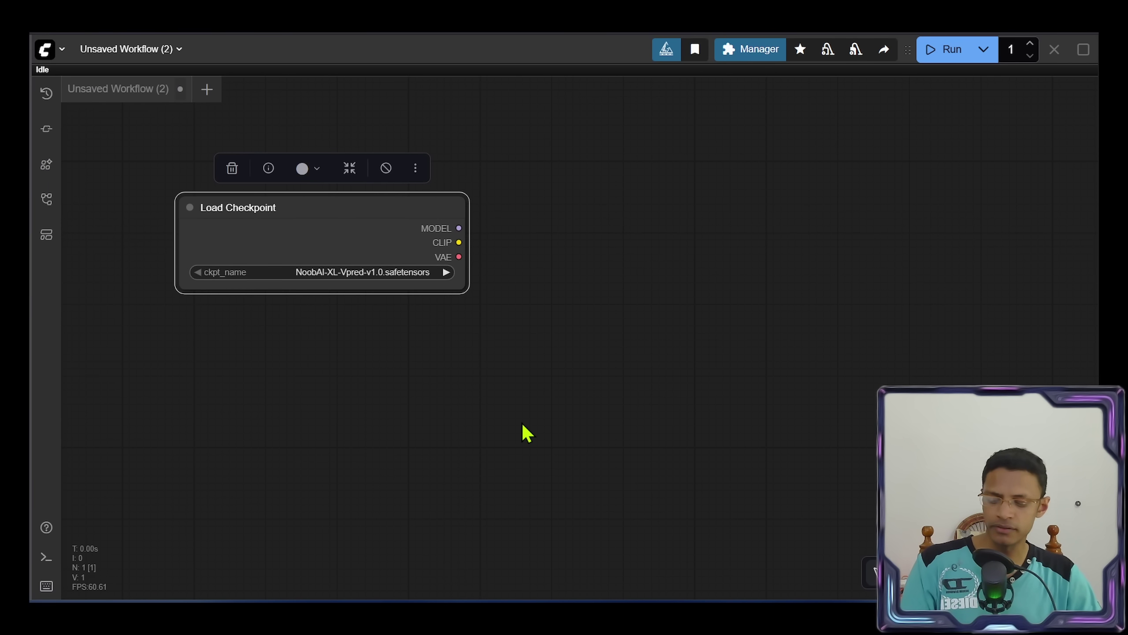
pyautogui.click(522, 424)
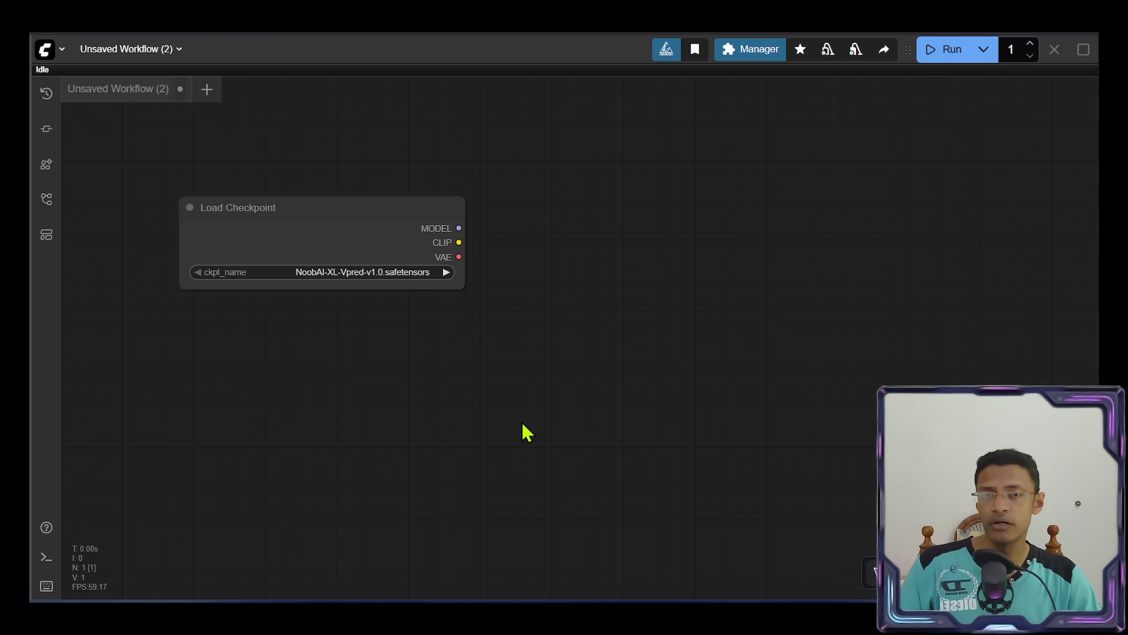
pyautogui.press('r')
pyautogui.press('r')
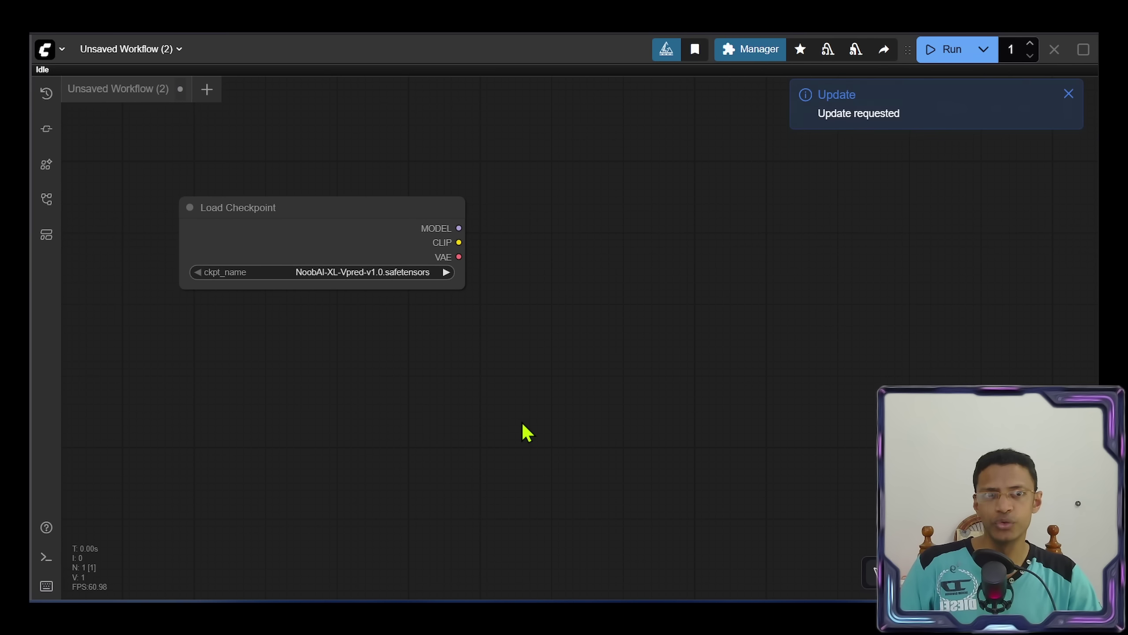
pyautogui.click(365, 270)
pyautogui.write('qwn')
pyautogui.press('BackSpace')
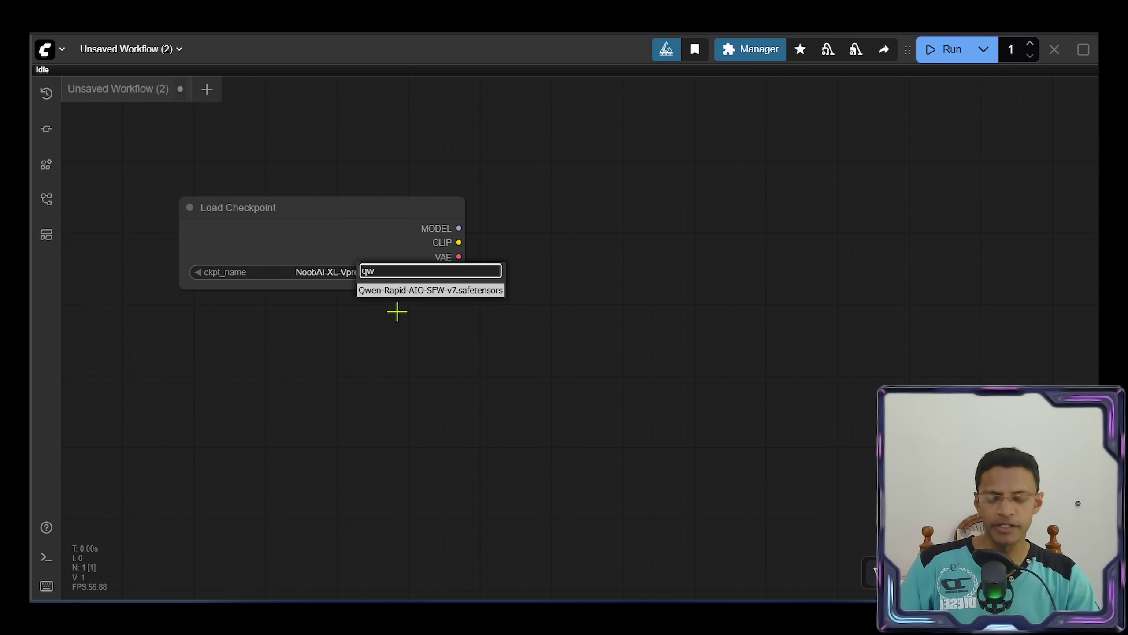
pyautogui.click(424, 291)
# Step: Add a KSampler fed by the checkpoint's MODEL output
pyautogui.moveTo(458, 228); pyautogui.dragTo(806, 239)
pyautogui.click(575, 245)
pyautogui.moveTo(886, 248); pyautogui.dragTo(900, 279)
# Step: Add a TextEncodeQwenImageEditPlus node feeding the KSampler's positive input
pyautogui.moveTo(815, 300); pyautogui.dragTo(609, 144)
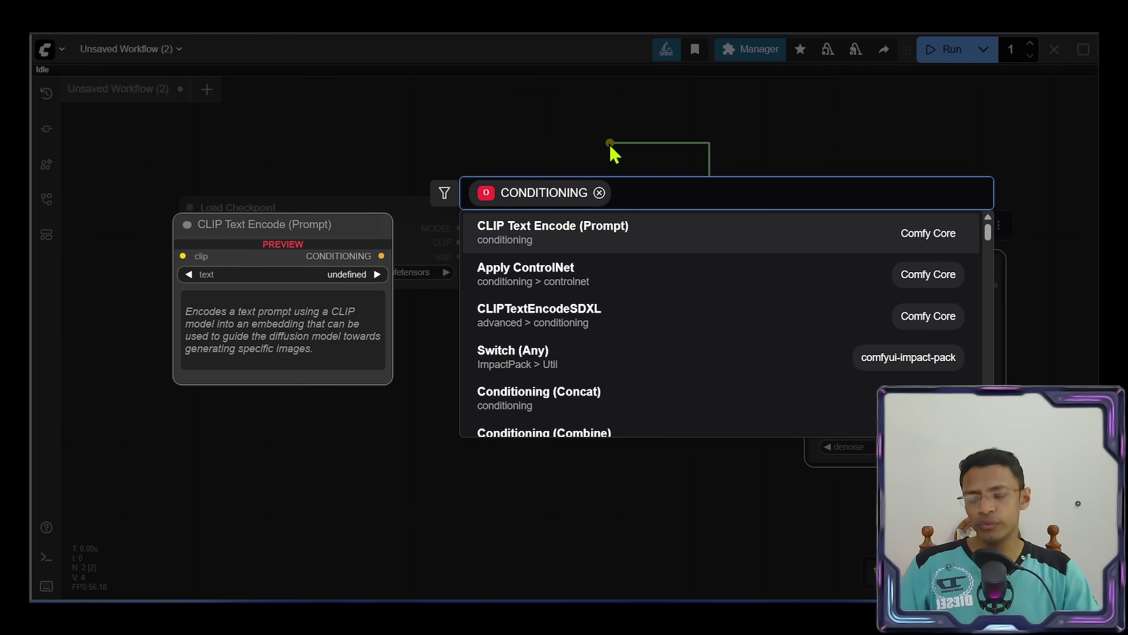
pyautogui.write('qwe')
pyautogui.press('BackSpace')
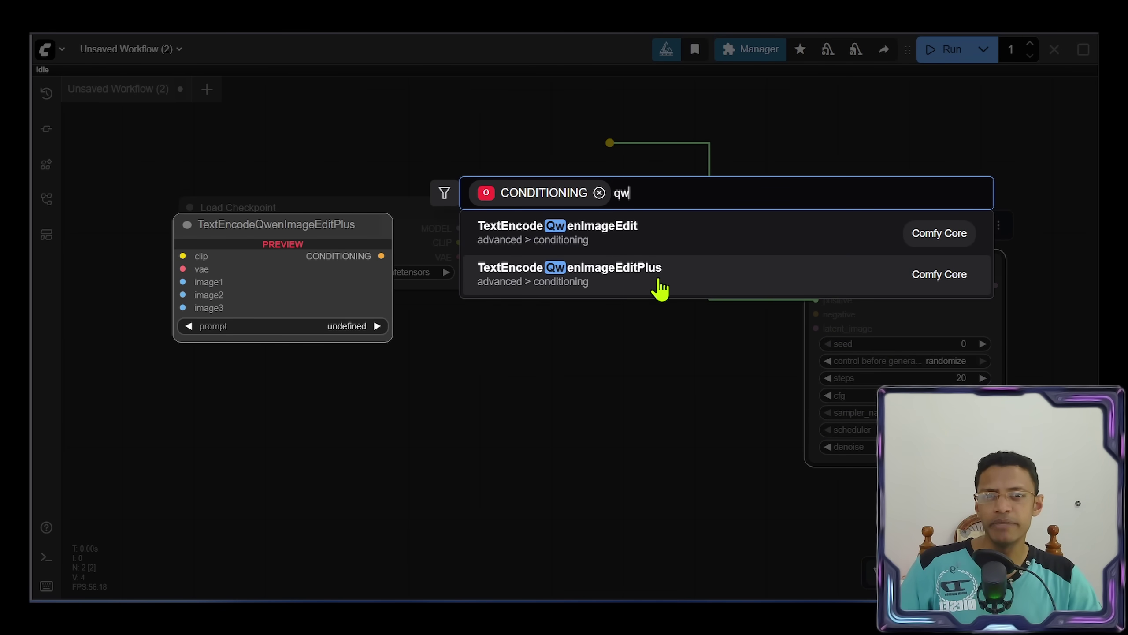
pyautogui.click(708, 281)
# Step: Duplicate the encoder for the negative input and wire the checkpoint's CLIP and VAE to both
pyautogui.moveTo(680, 170); pyautogui.dragTo(588, 336)
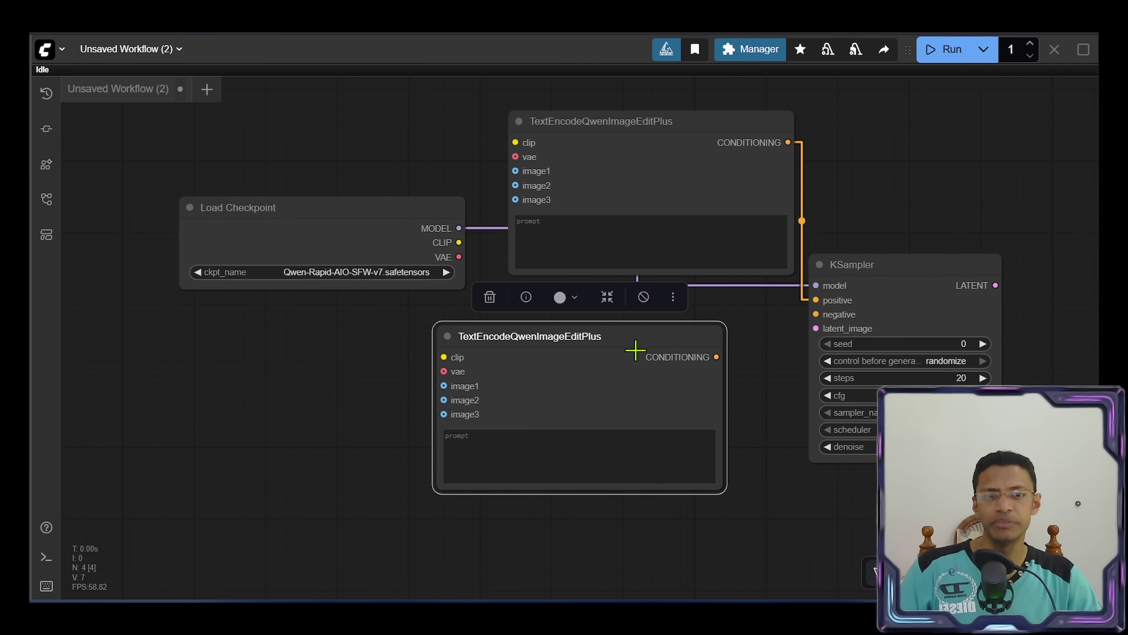
pyautogui.moveTo(716, 357); pyautogui.dragTo(816, 314)
pyautogui.moveTo(617, 336); pyautogui.dragTo(667, 334)
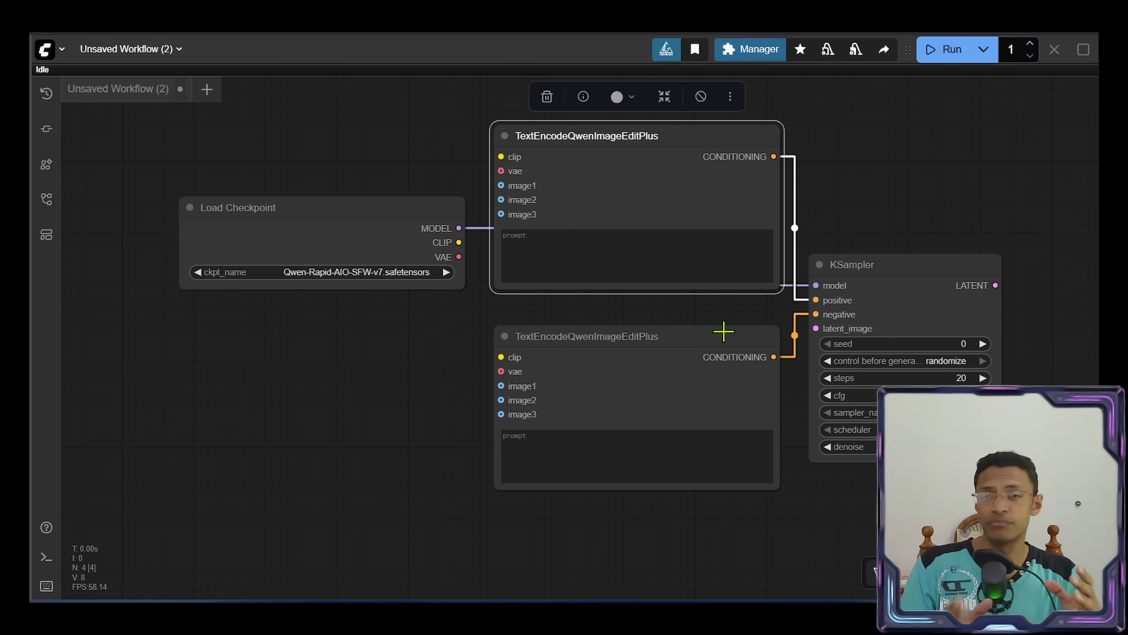
pyautogui.moveTo(593, 346)
pyautogui.mouseDown()
pyautogui.moveTo(536, 418)
pyautogui.moveTo(577, 345)
pyautogui.moveTo(599, 348)
pyautogui.moveTo(593, 364)
pyautogui.mouseUp()
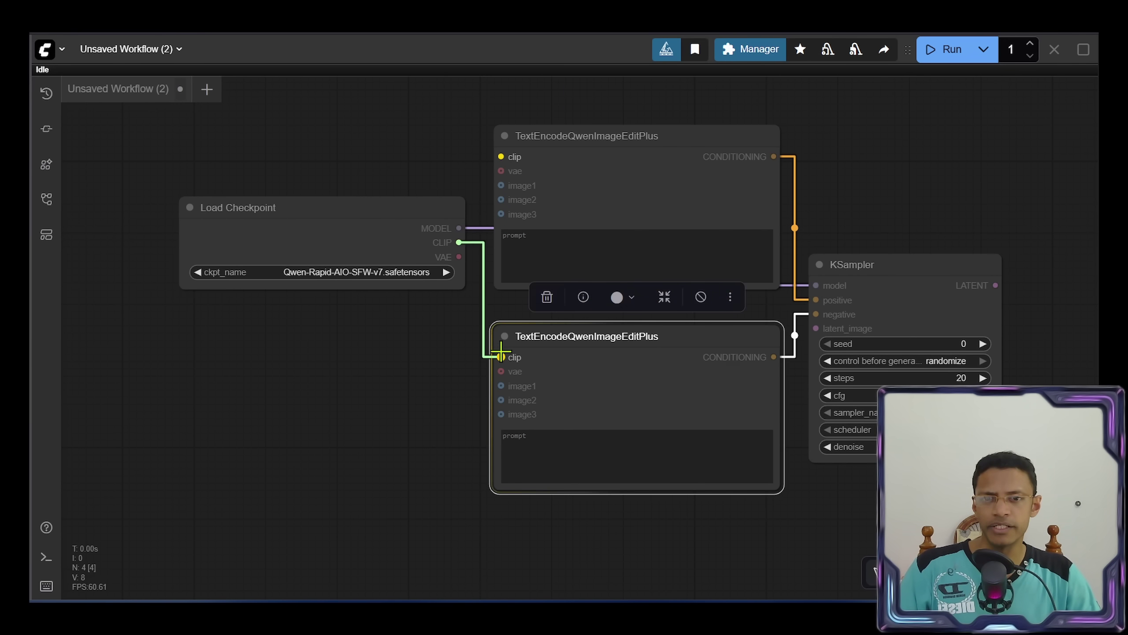
pyautogui.moveTo(459, 243); pyautogui.dragTo(471, 383)
pyautogui.moveTo(684, 174); pyautogui.dragTo(546, 443)
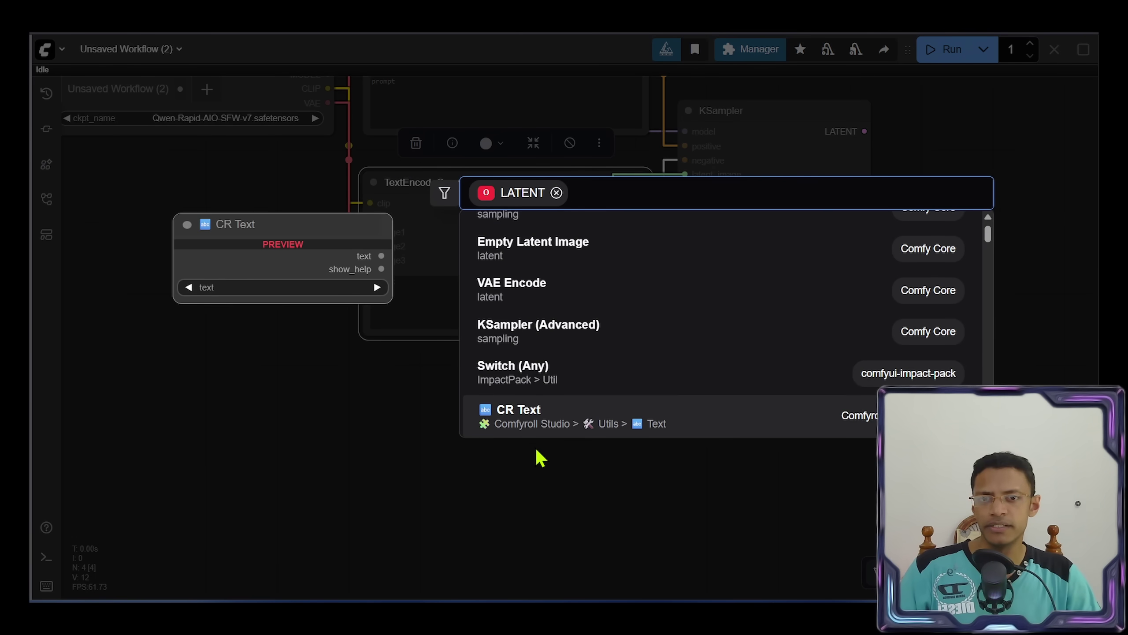
# Step: Add a 512×512 Empty Latent Image as the KSampler's latent input
pyautogui.click(577, 249)
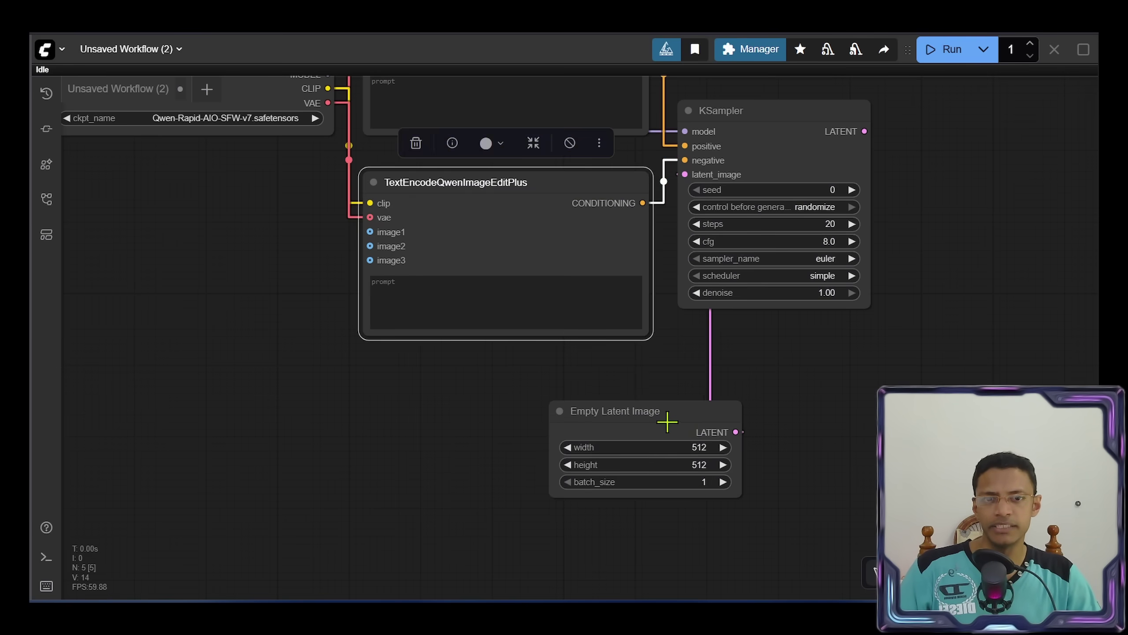
pyautogui.moveTo(667, 416); pyautogui.dragTo(559, 373)
pyautogui.scroll(-4, 822, 398)
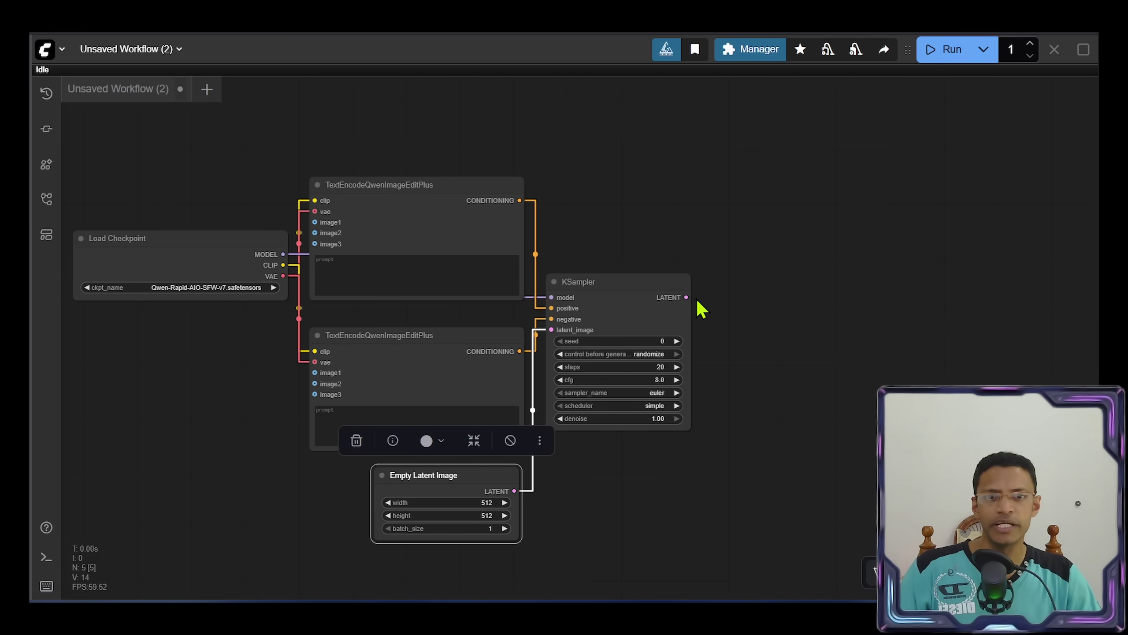
pyautogui.moveTo(700, 308); pyautogui.dragTo(864, 264)
# Step: Decode the sampler output with VAE Decode using the checkpoint VAE and add a Save Image node
pyautogui.click(863, 224)
pyautogui.moveTo(312, 275); pyautogui.dragTo(736, 282)
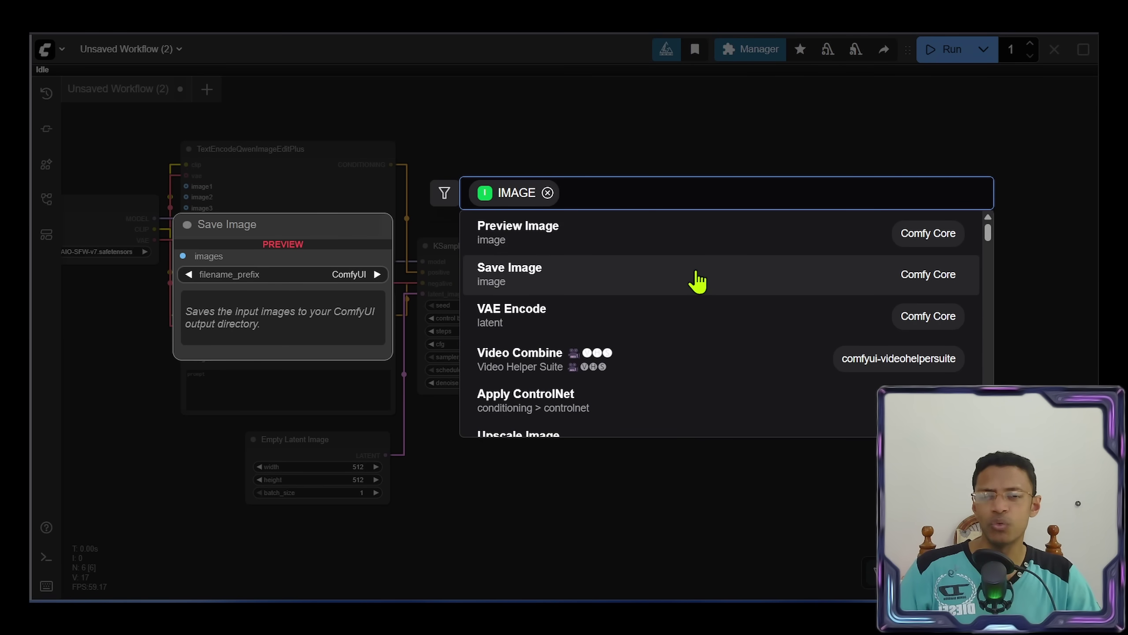
pyautogui.click(694, 279)
pyautogui.moveTo(708, 412); pyautogui.dragTo(869, 412)
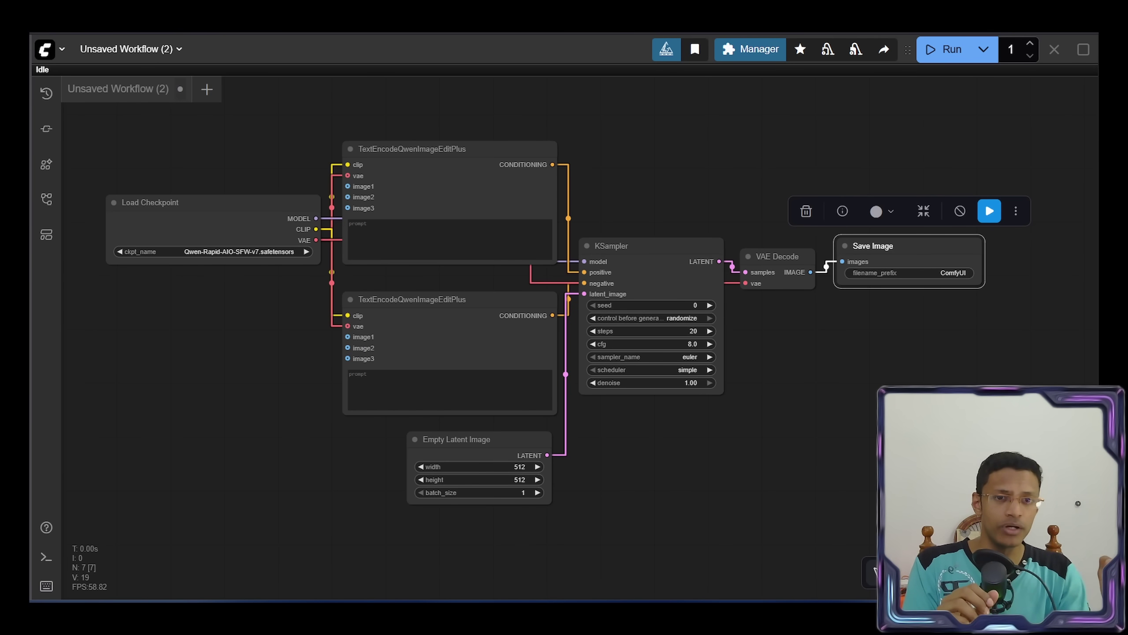
# Step: Enter the positive prompt 'a woman with a flower on top of an elephant'
pyautogui.moveTo(252, 309); pyautogui.dragTo(288, 305)
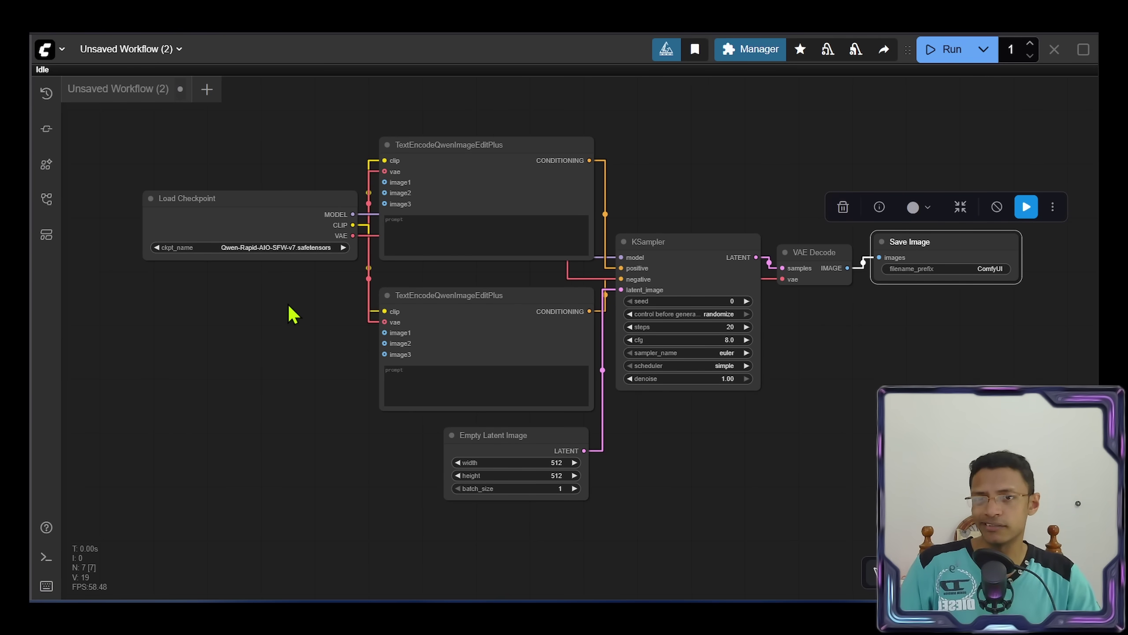
pyautogui.scroll(3, 316, 303)
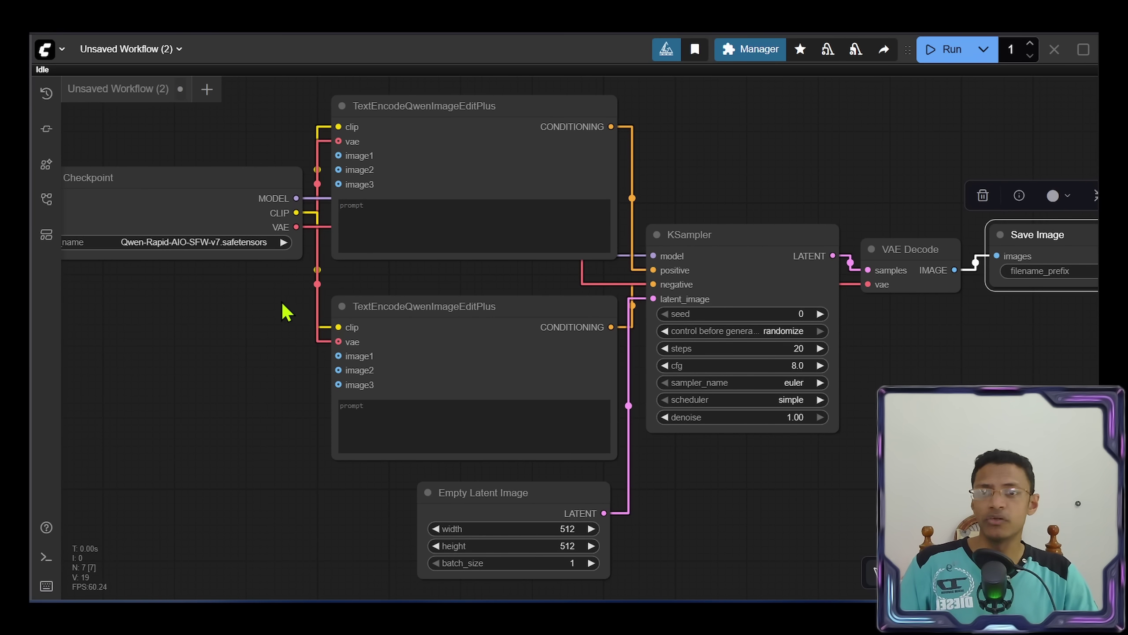
pyautogui.click(434, 215)
pyautogui.write('a wo')
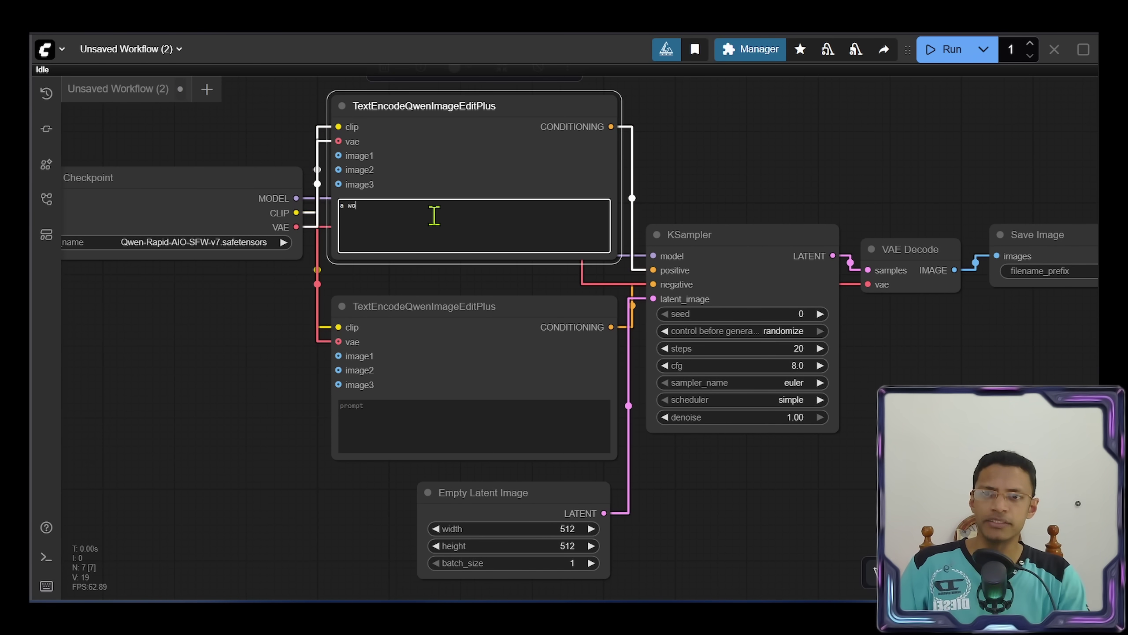
pyautogui.write('man')
pyautogui.write('with a flower on top of an elephant')
# Step: Set the KSampler to 4 steps, cfg 1.0, sa_solver sampler and beta scheduler
pyautogui.scroll(5, 346, 199)
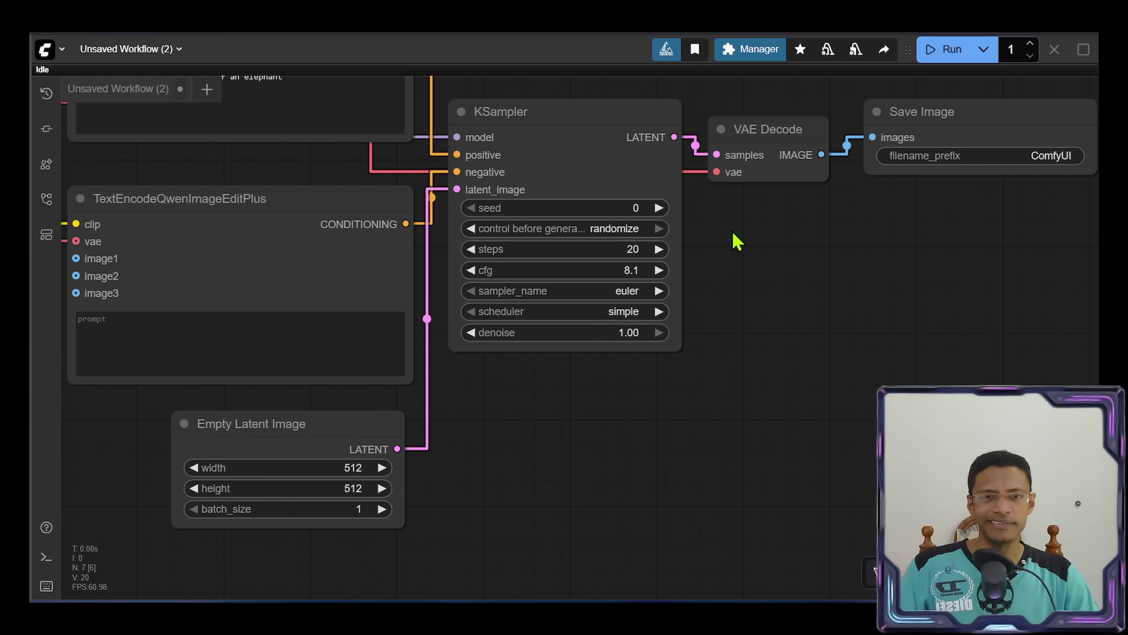
pyautogui.moveTo(821, 223); pyautogui.dragTo(733, 252)
pyautogui.click(546, 279)
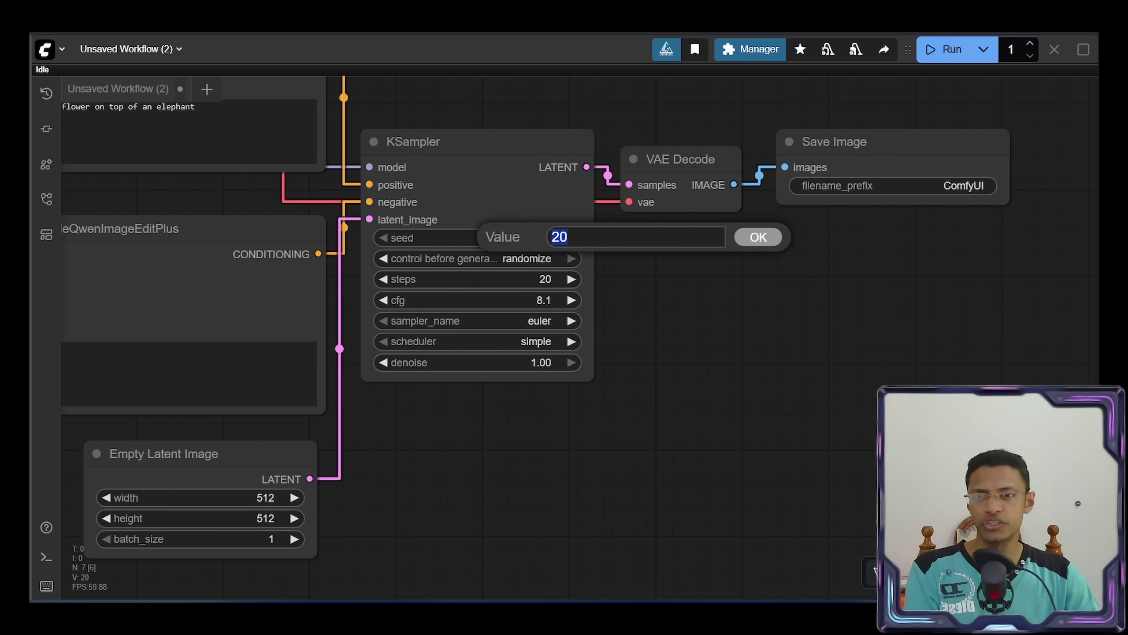
pyautogui.write('4')
pyautogui.press('Return')
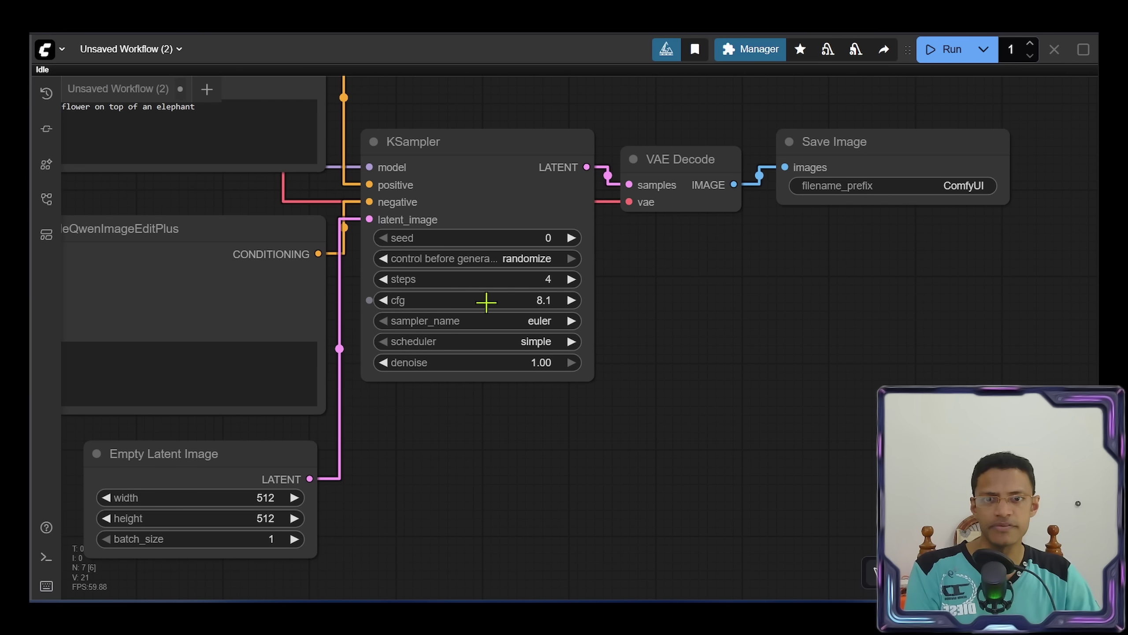
pyautogui.click(486, 302)
pyautogui.write('1.')
pyautogui.press('Return')
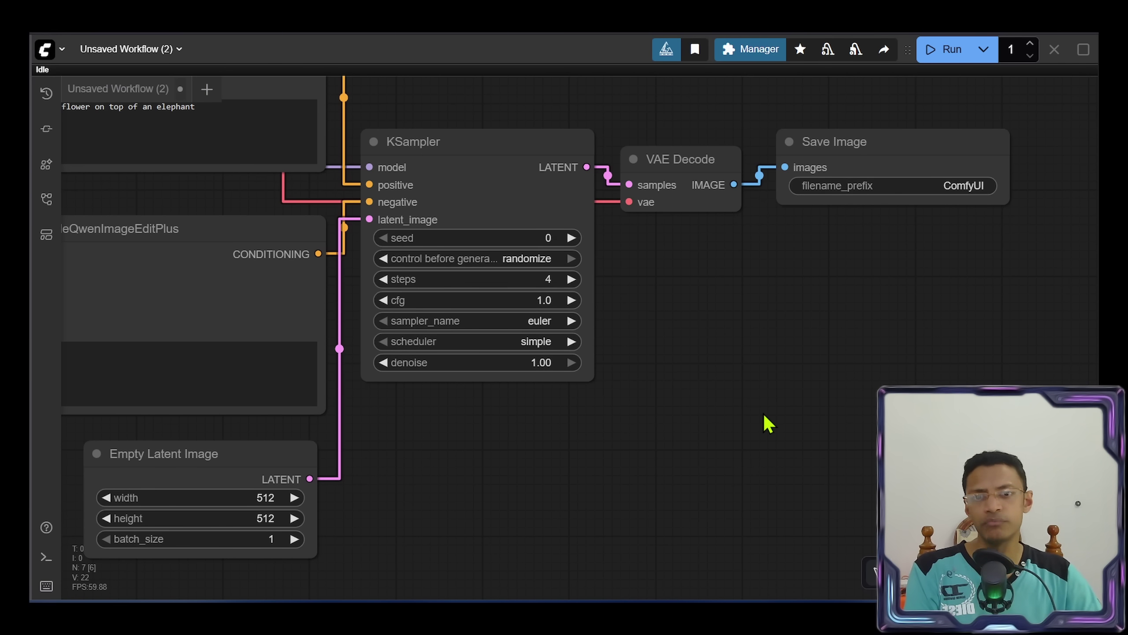
pyautogui.scroll(3, 790, 381)
pyautogui.click(692, 361)
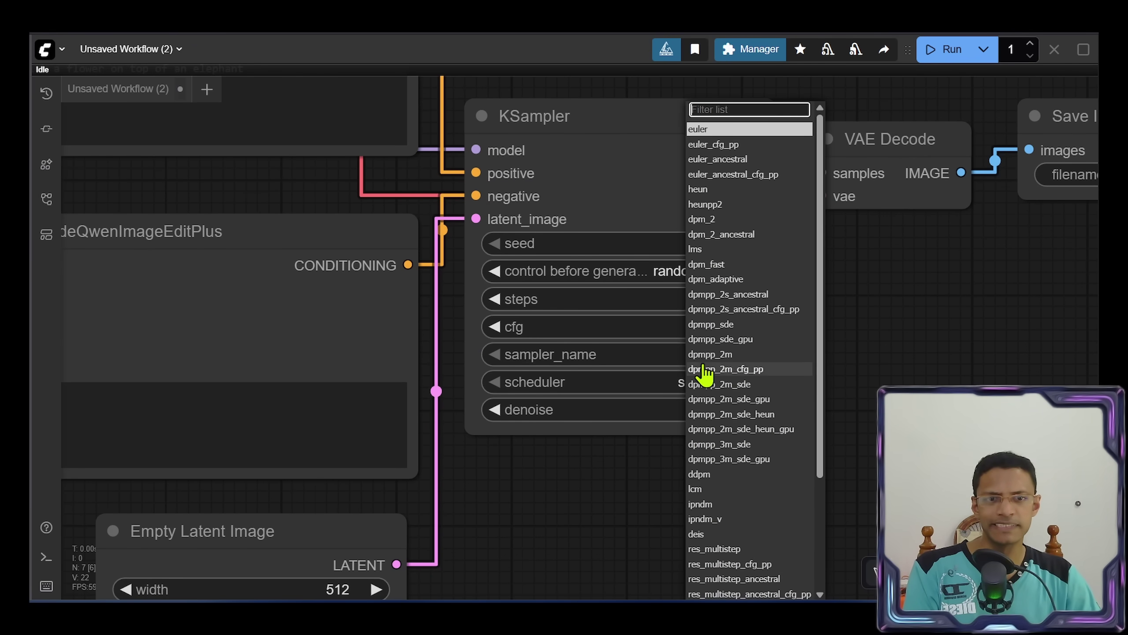
pyautogui.write('solve')
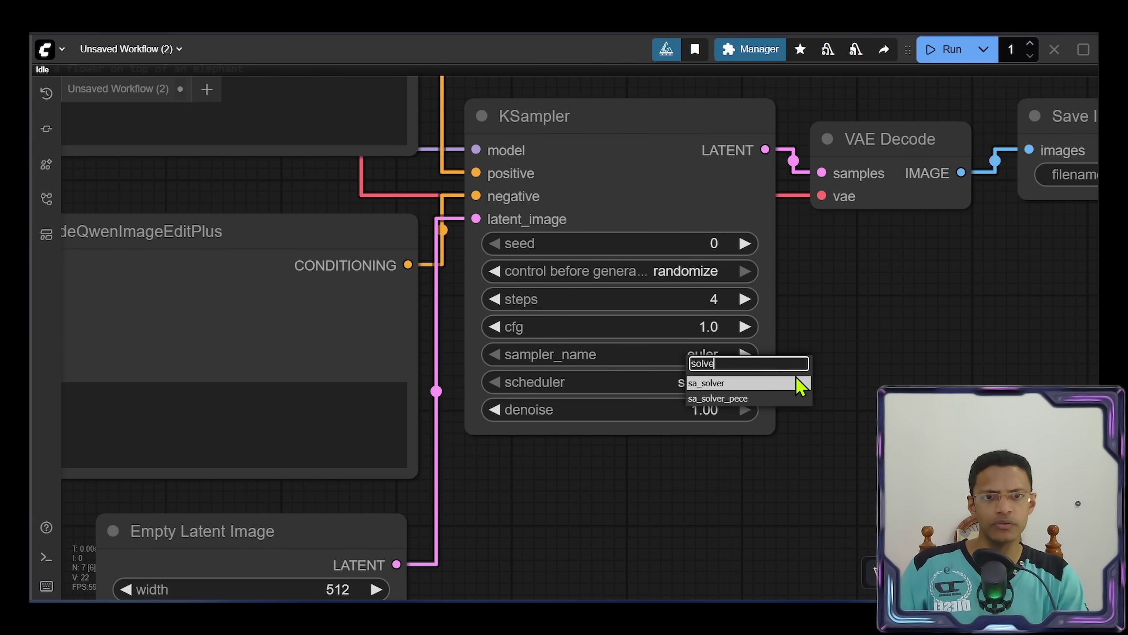
pyautogui.click(717, 383)
pyautogui.click(694, 382)
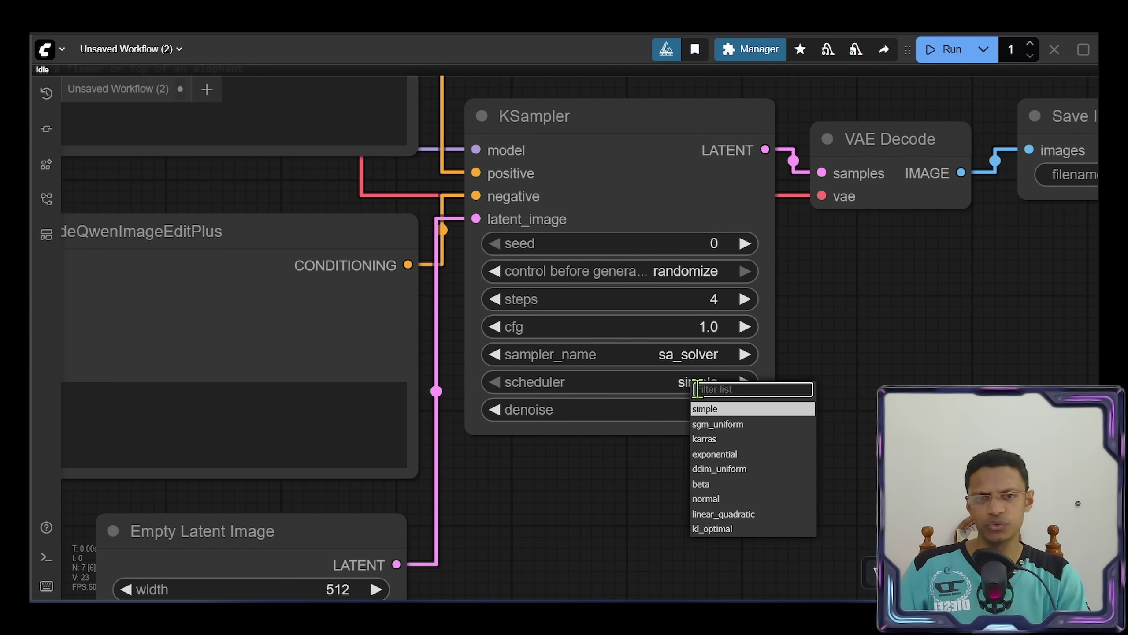
pyautogui.click(701, 484)
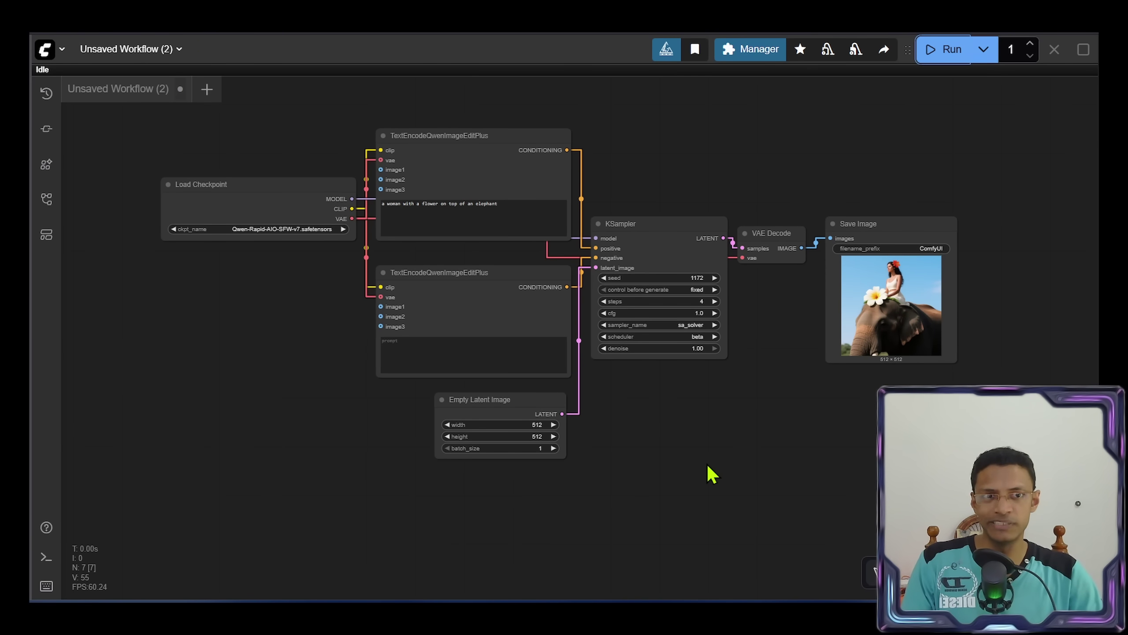
# Step: Zoom in and out to inspect the generated woman-on-elephant image
pyautogui.scroll(12, 926, 353)
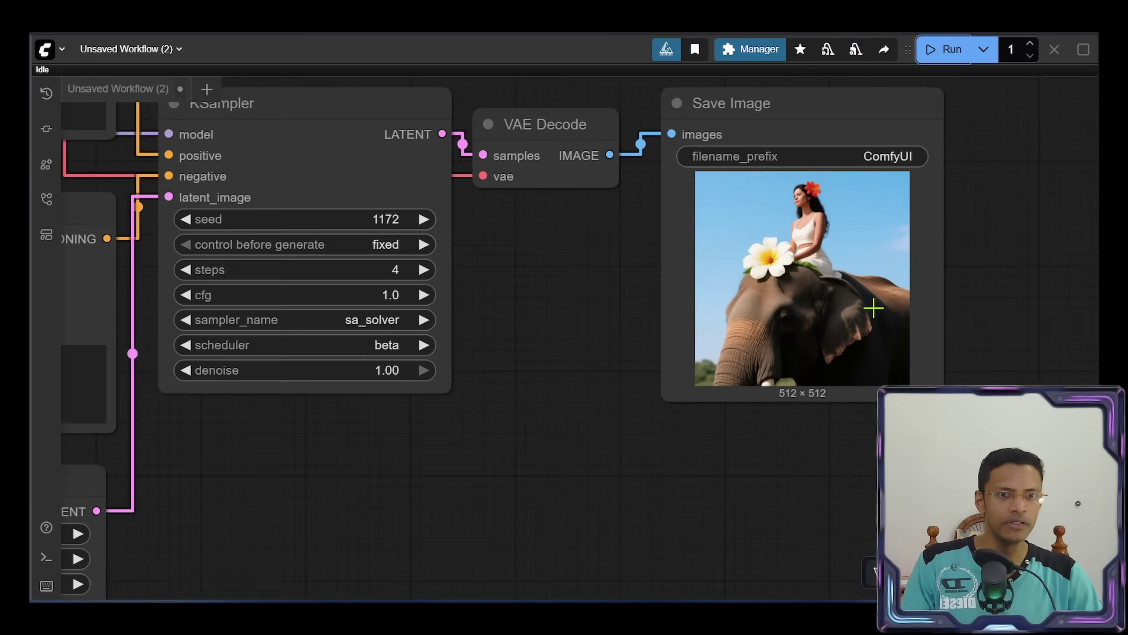
pyautogui.scroll(-5, 742, 389)
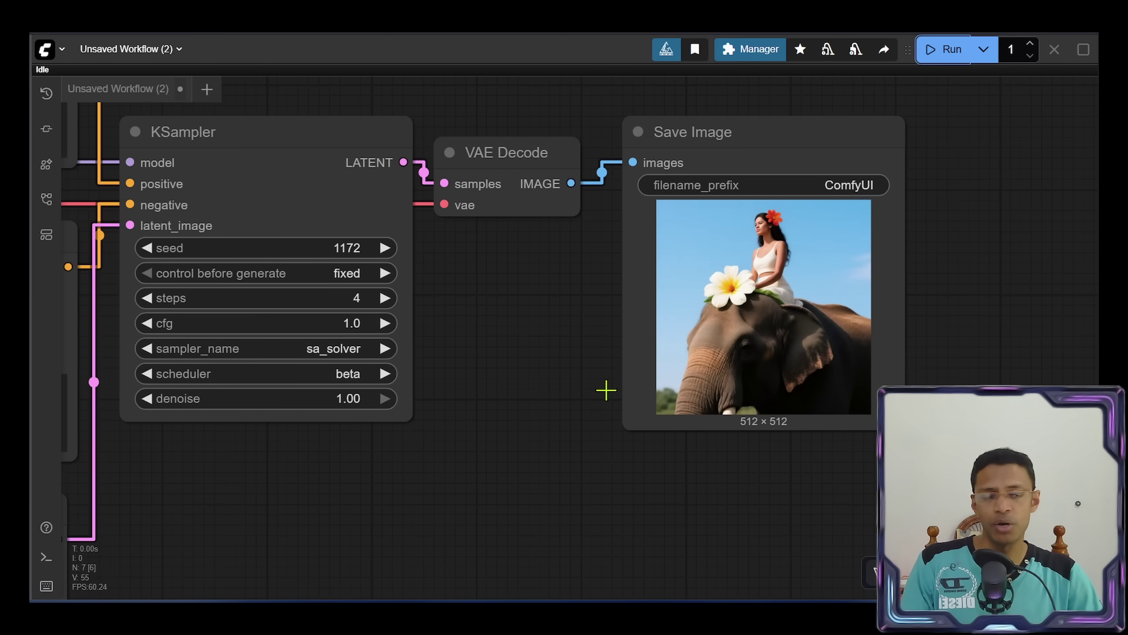
pyautogui.scroll(-4, 488, 448)
pyautogui.scroll(6, 415, 418)
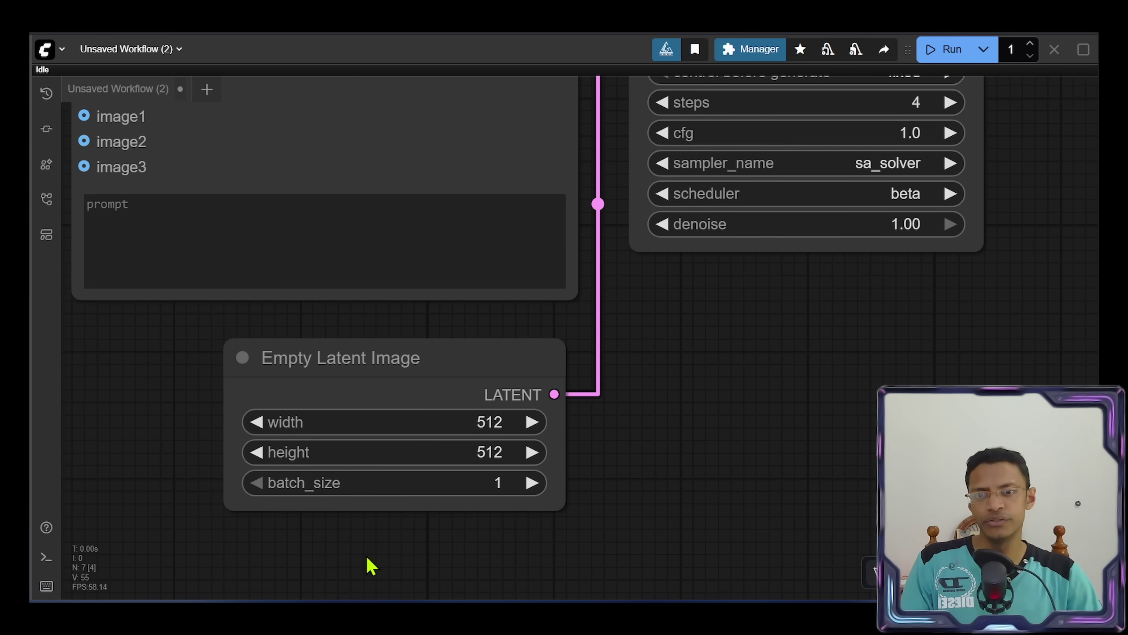
pyautogui.scroll(-4, 555, 454)
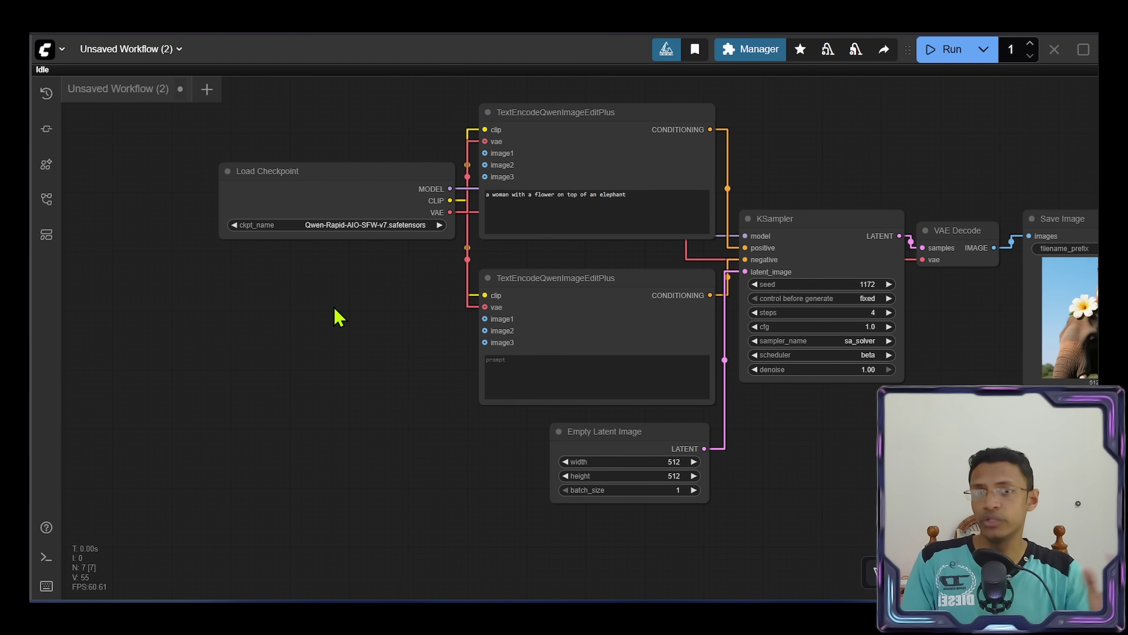
# Step: Add a Load Image node with the woman's photo and link it to both encoders' image1
pyautogui.doubleClick(336, 316)
pyautogui.write('load image')
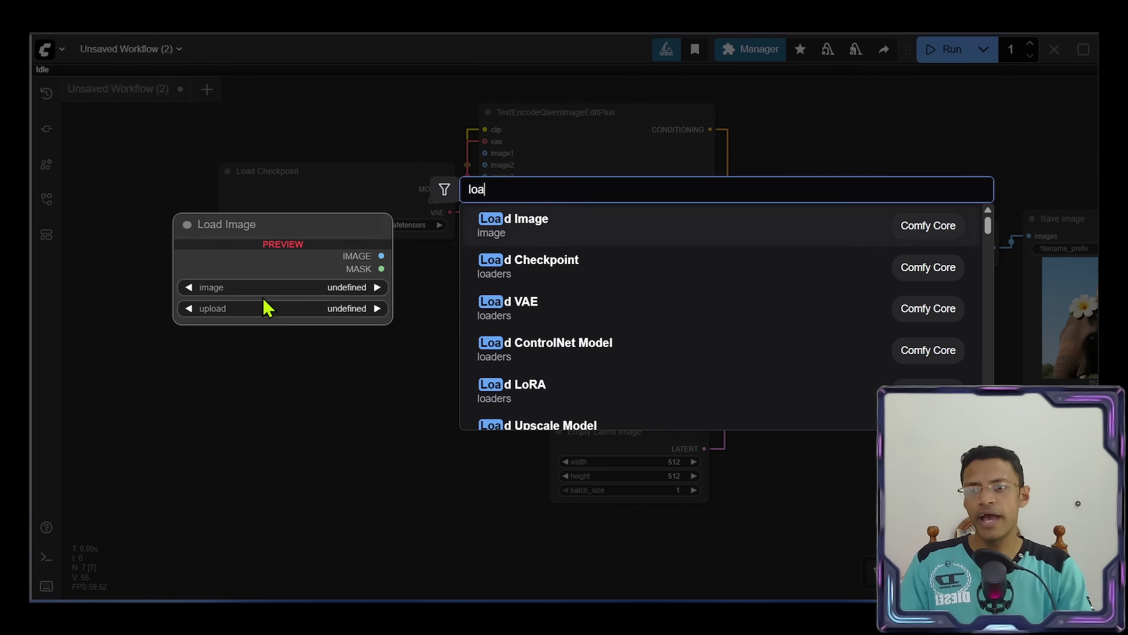
pyautogui.press('Return')
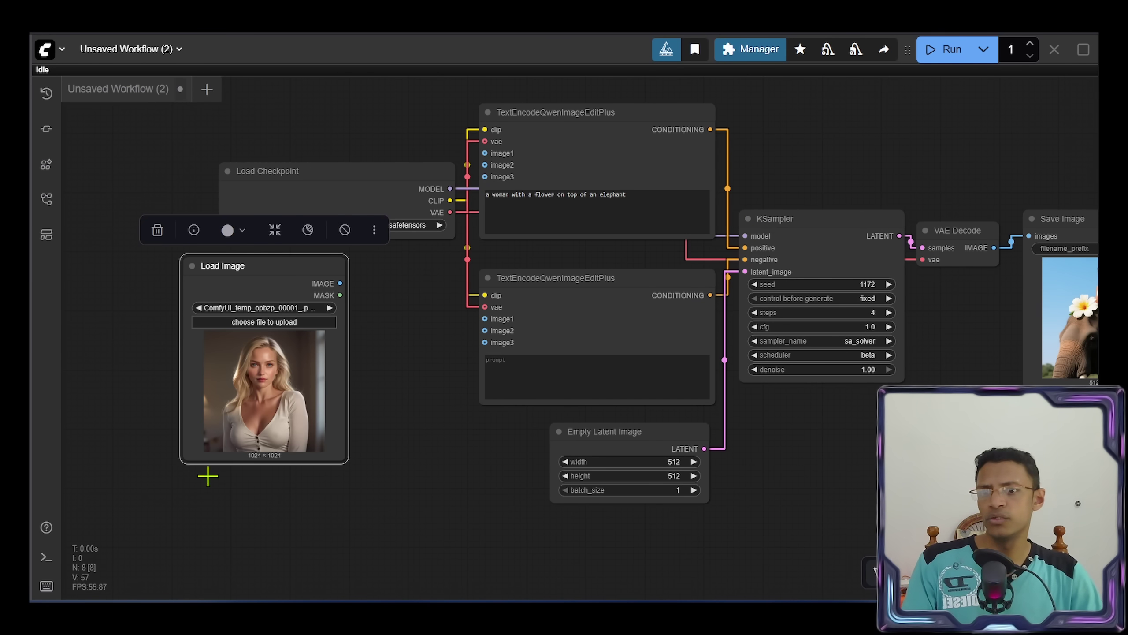
pyautogui.hscroll(3, 418, 403)
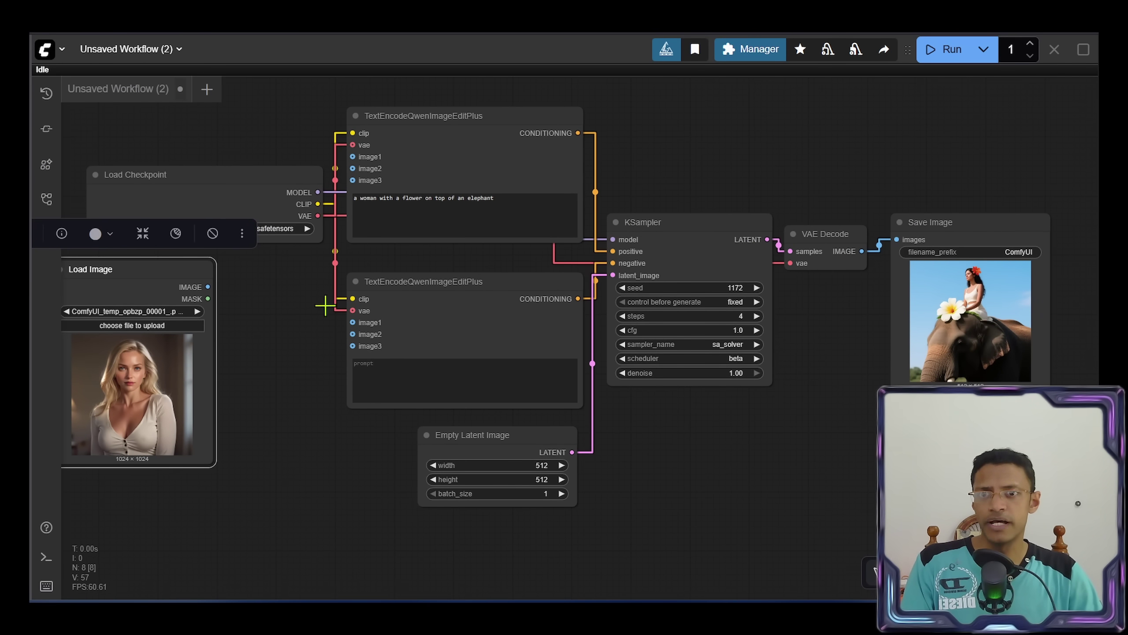
pyautogui.hscroll(-3, 347, 305)
pyautogui.moveTo(359, 297); pyautogui.dragTo(471, 216)
pyautogui.scroll(1, 409, 291)
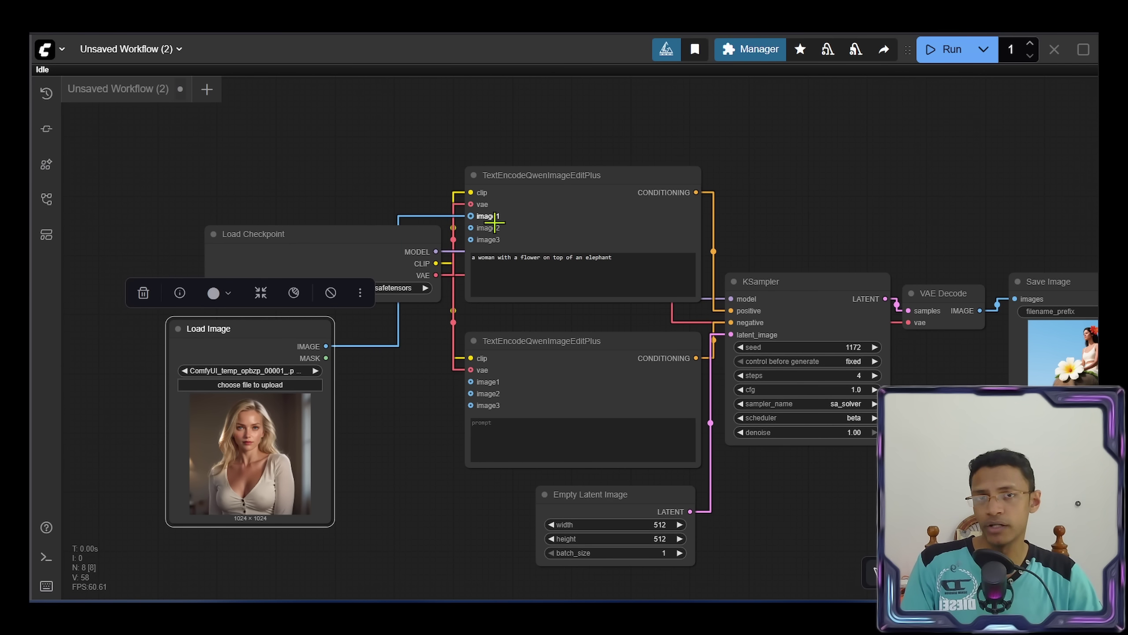
pyautogui.moveTo(326, 346); pyautogui.dragTo(470, 381)
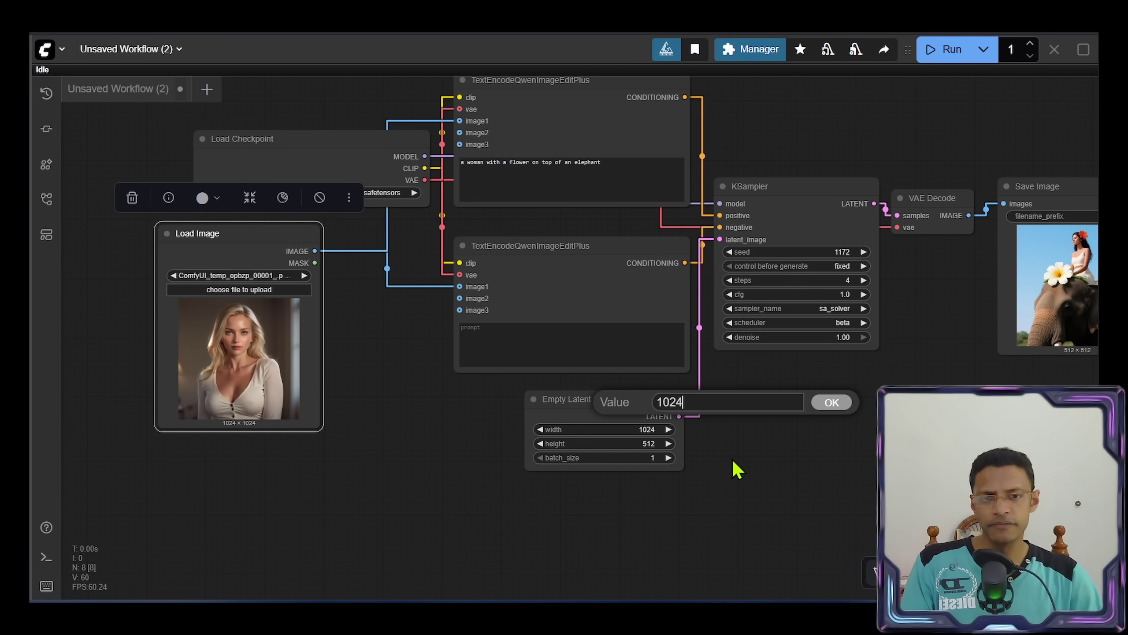
# Step: Set the latent size to 1024×1024 and zoom around the graph to review the output
pyautogui.press('Return')
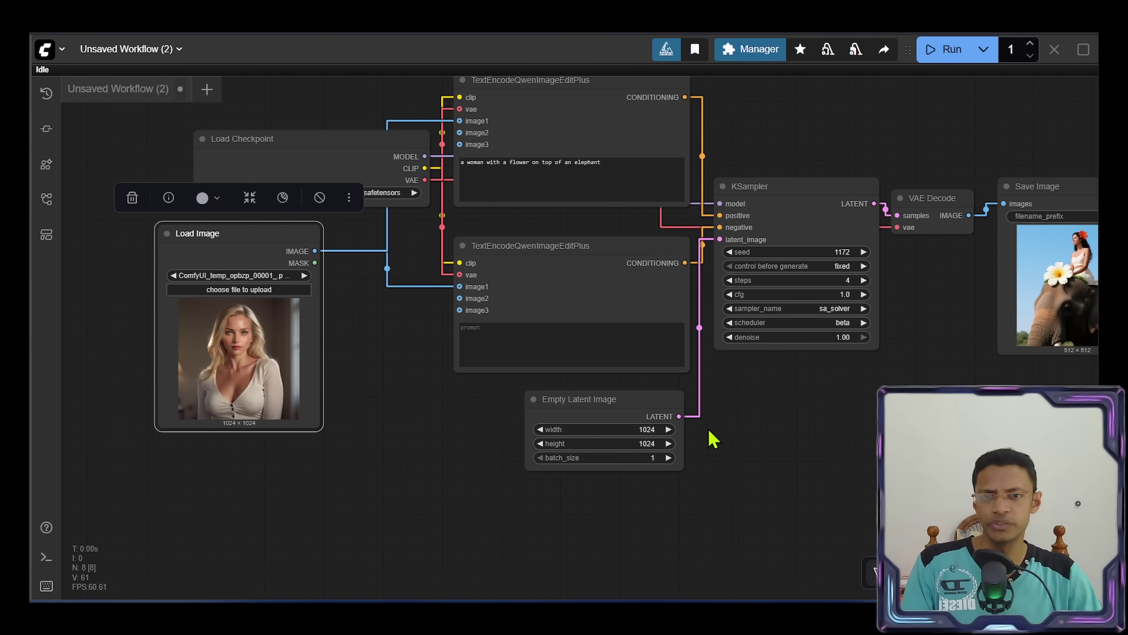
pyautogui.moveTo(285, 234); pyautogui.dragTo(392, 234)
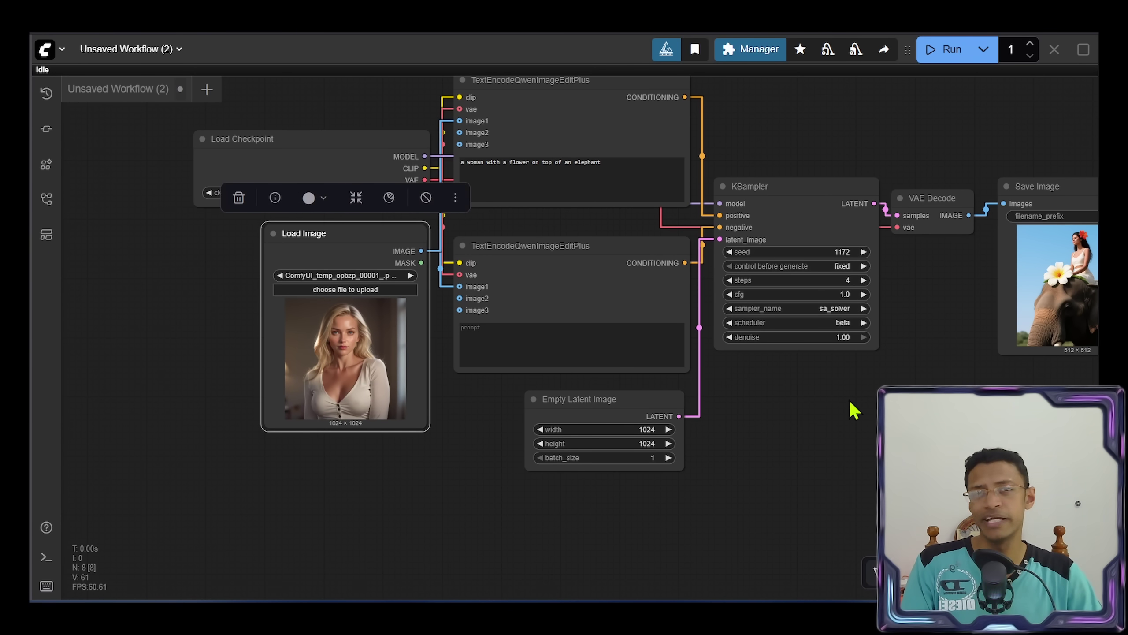
pyautogui.moveTo(755, 396); pyautogui.dragTo(746, 473)
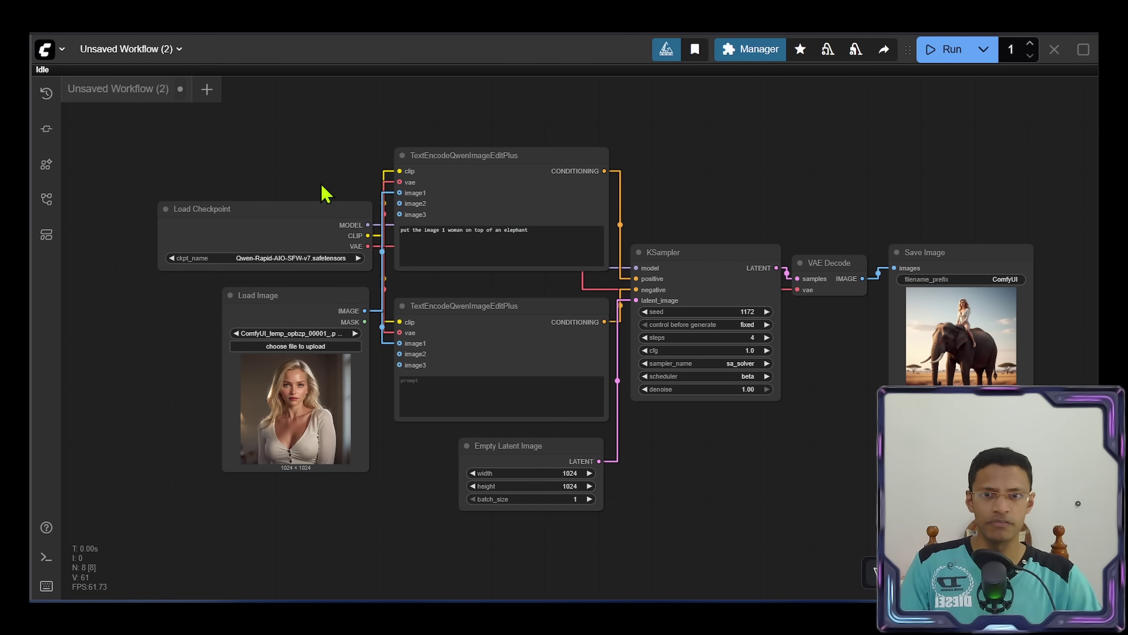
pyautogui.scroll(10, 386, 177)
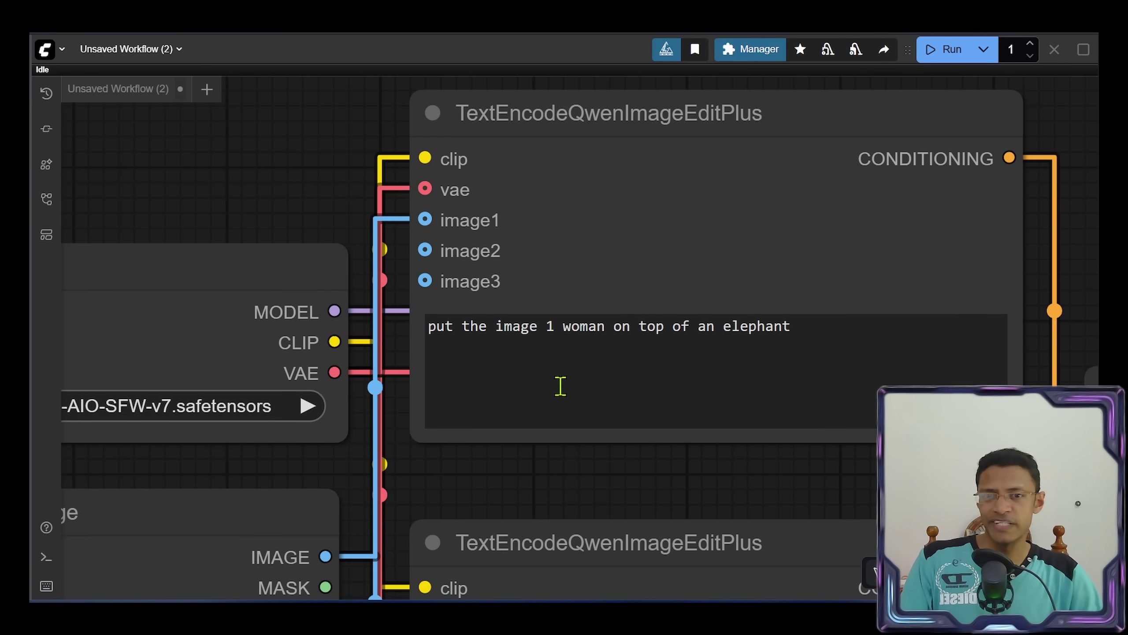
pyautogui.scroll(-5, 345, 282)
pyautogui.scroll(4, 456, 217)
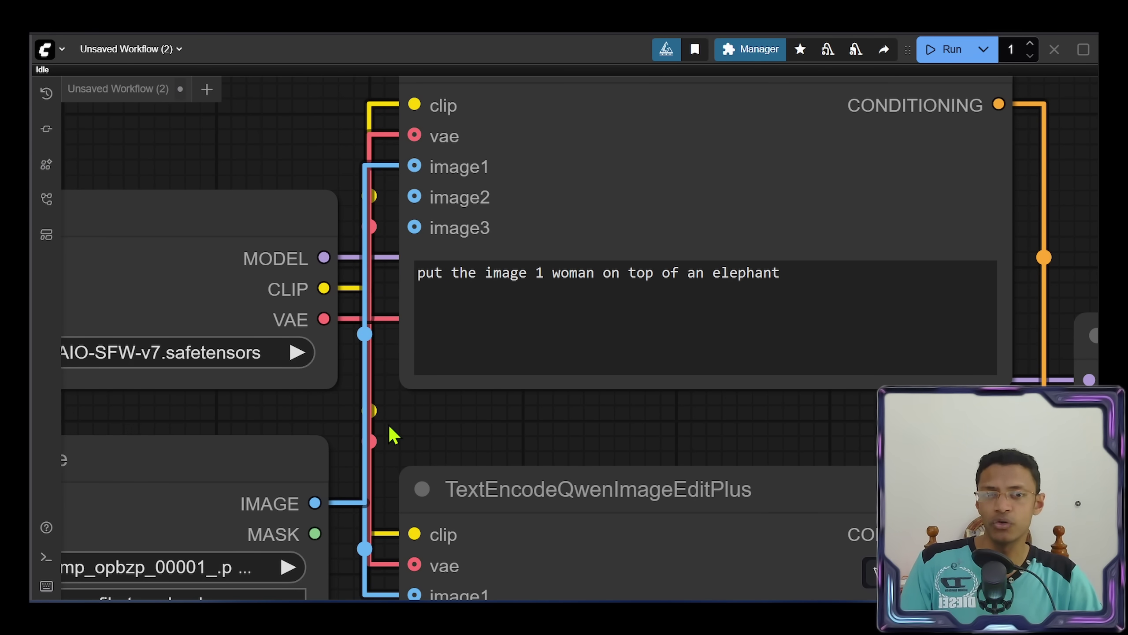
pyautogui.scroll(-10, 368, 385)
pyautogui.scroll(12, 1022, 378)
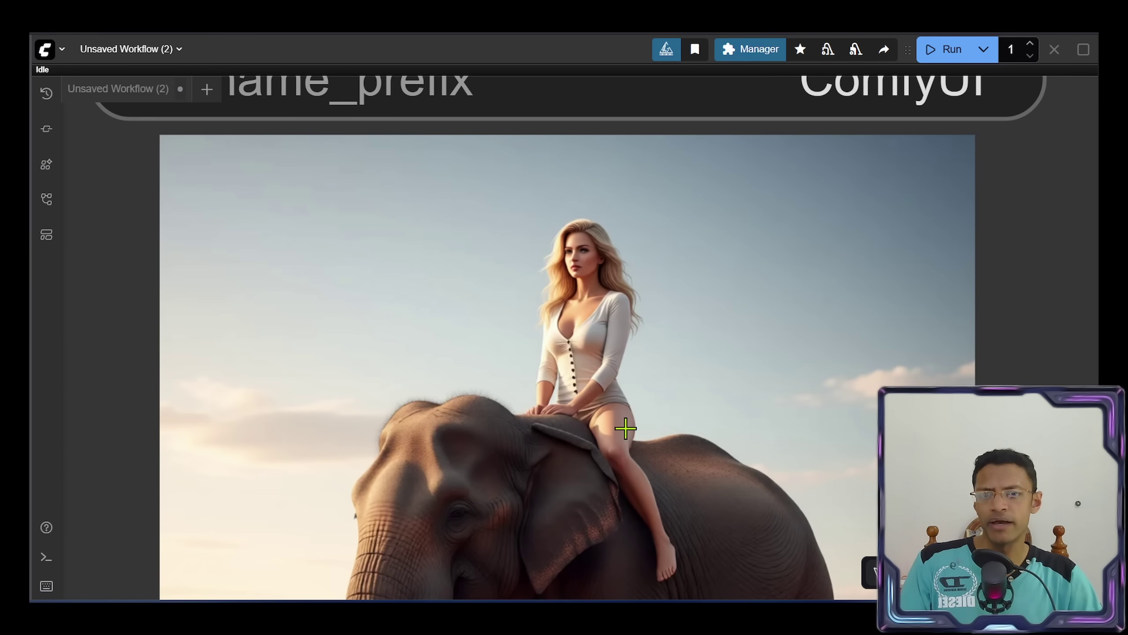
pyautogui.scroll(-8, 665, 361)
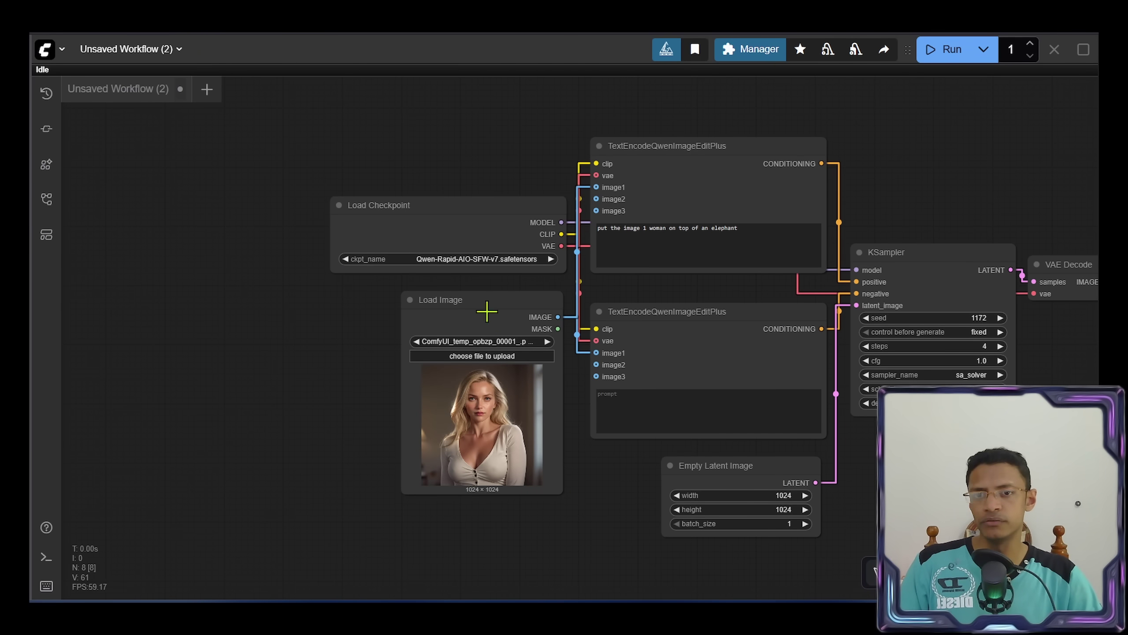
# Step: Duplicate the Load Image node for the Halloween scene and link it to both encoders' image2
pyautogui.moveTo(480, 307); pyautogui.dragTo(290, 295)
pyautogui.hotkey('ctrl', 'c')
pyautogui.hotkey('ctrl', 'v')
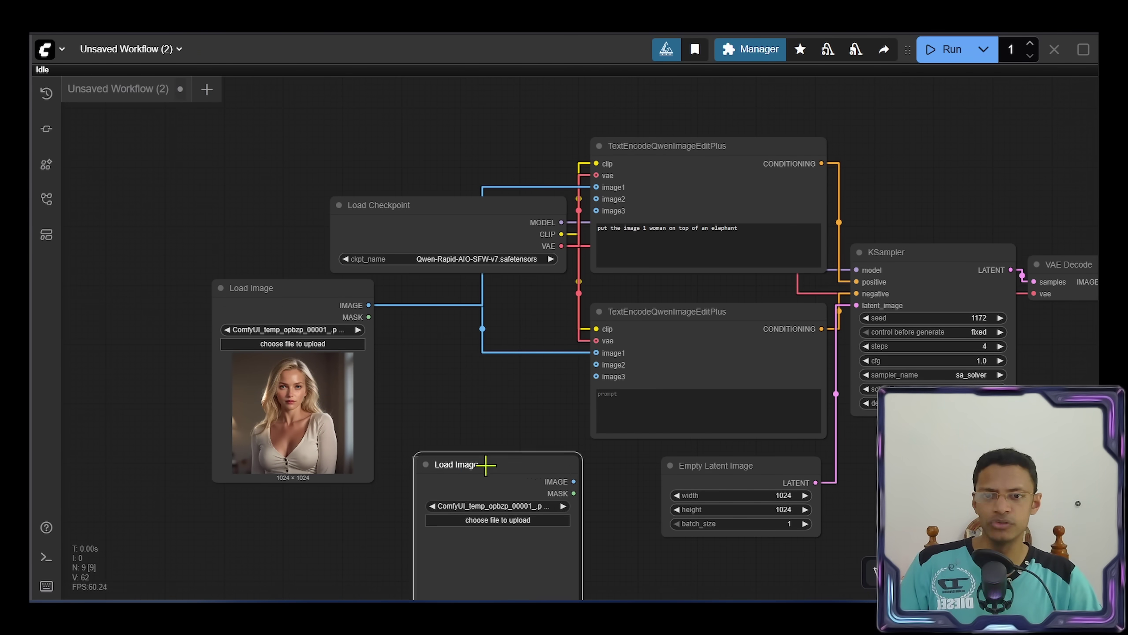
pyautogui.moveTo(496, 428); pyautogui.dragTo(360, 461)
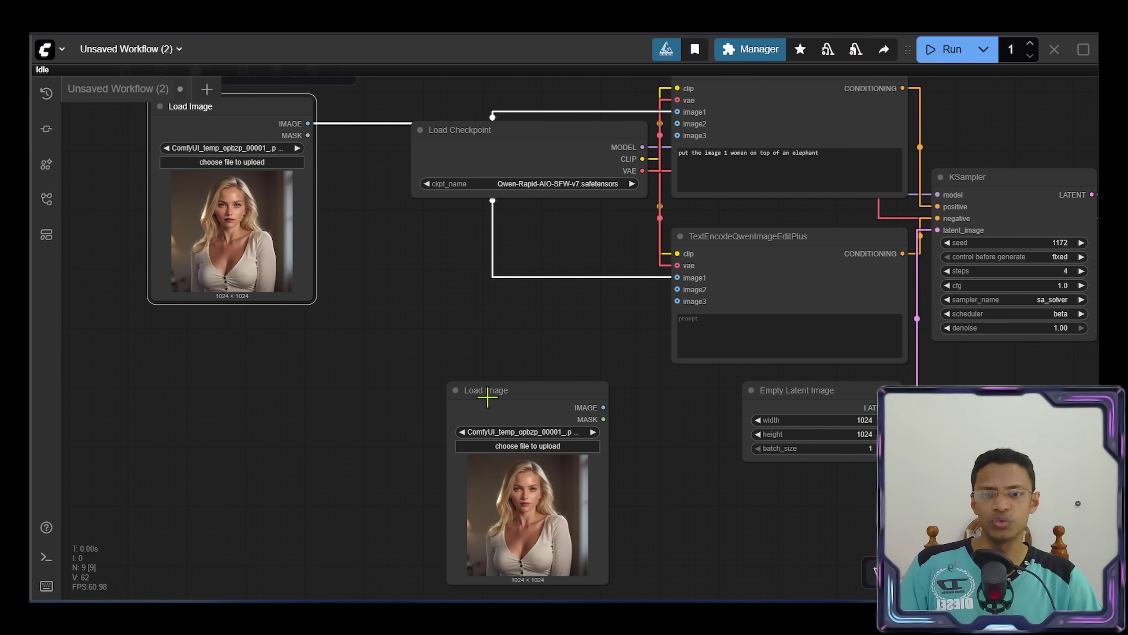
pyautogui.moveTo(485, 391); pyautogui.dragTo(183, 352)
pyautogui.moveTo(424, 385); pyautogui.dragTo(355, 441)
pyautogui.moveTo(223, 454); pyautogui.dragTo(595, 206)
pyautogui.moveTo(224, 454); pyautogui.dragTo(593, 371)
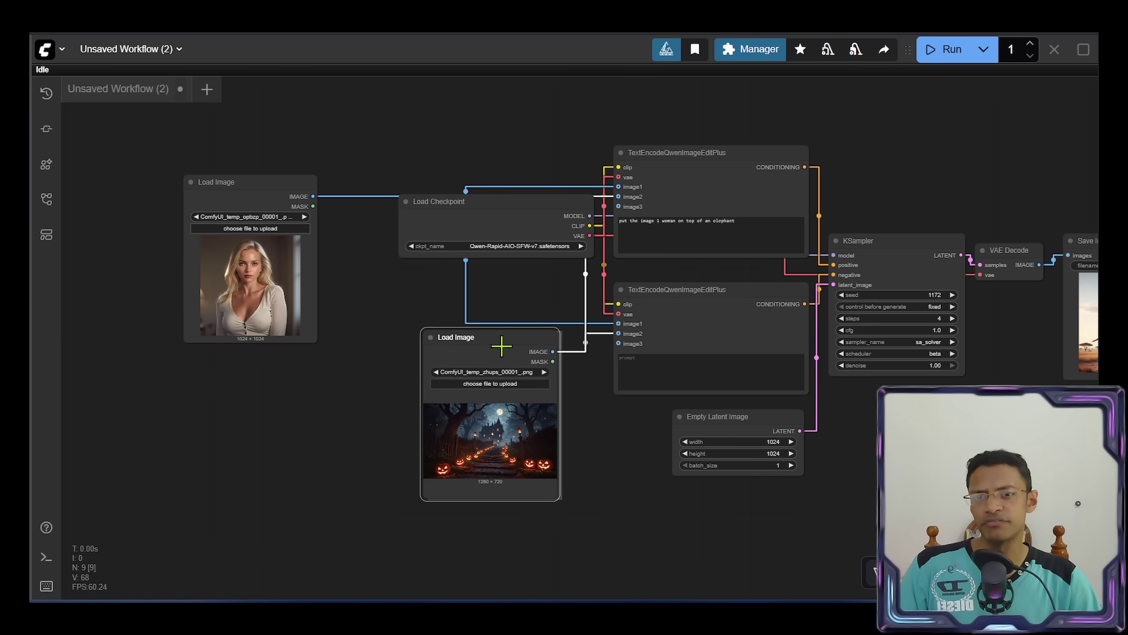
# Step: Arrange the woman and Halloween Load Image nodes, deleting an accidental extra copy
pyautogui.moveTo(504, 345); pyautogui.dragTo(255, 381)
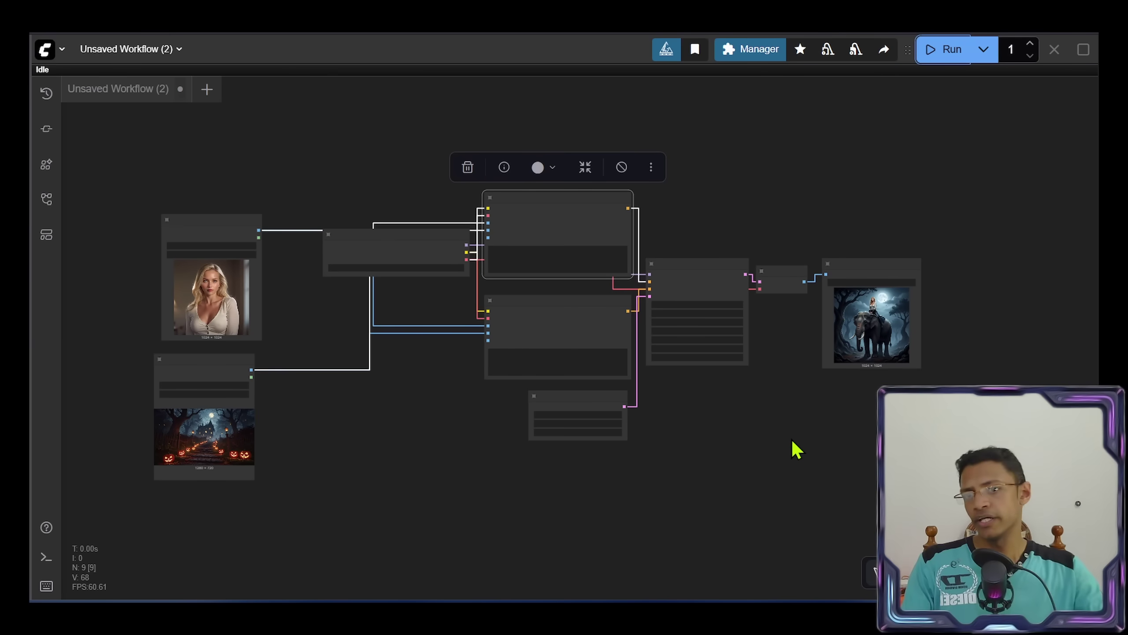
pyautogui.moveTo(210, 225); pyautogui.dragTo(211, 195)
pyautogui.moveTo(209, 379); pyautogui.dragTo(217, 358)
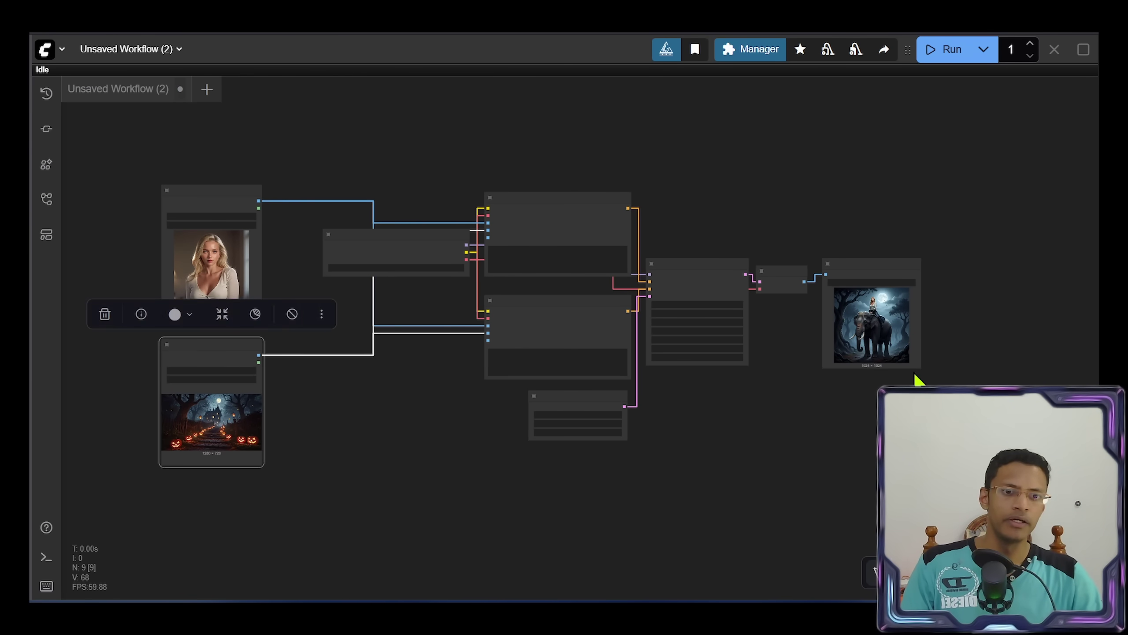
pyautogui.moveTo(846, 285); pyautogui.dragTo(708, 302)
pyautogui.scroll(10, 755, 338)
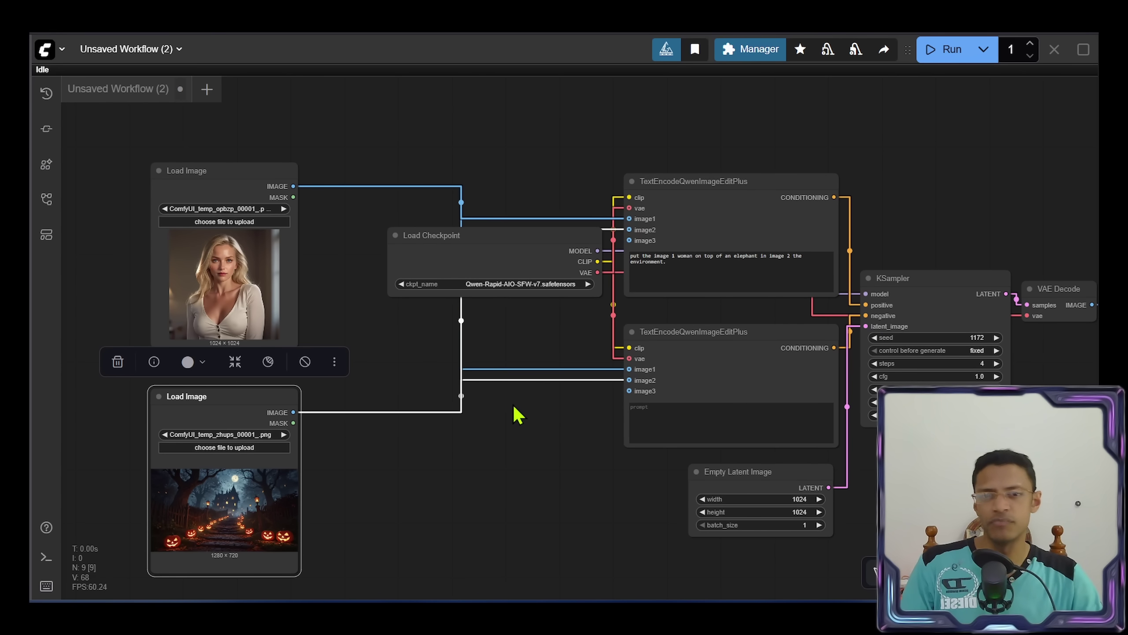
pyautogui.scroll(-5, 333, 422)
pyautogui.hotkey('ctrl', 'c')
pyautogui.hotkey('ctrl', 'v')
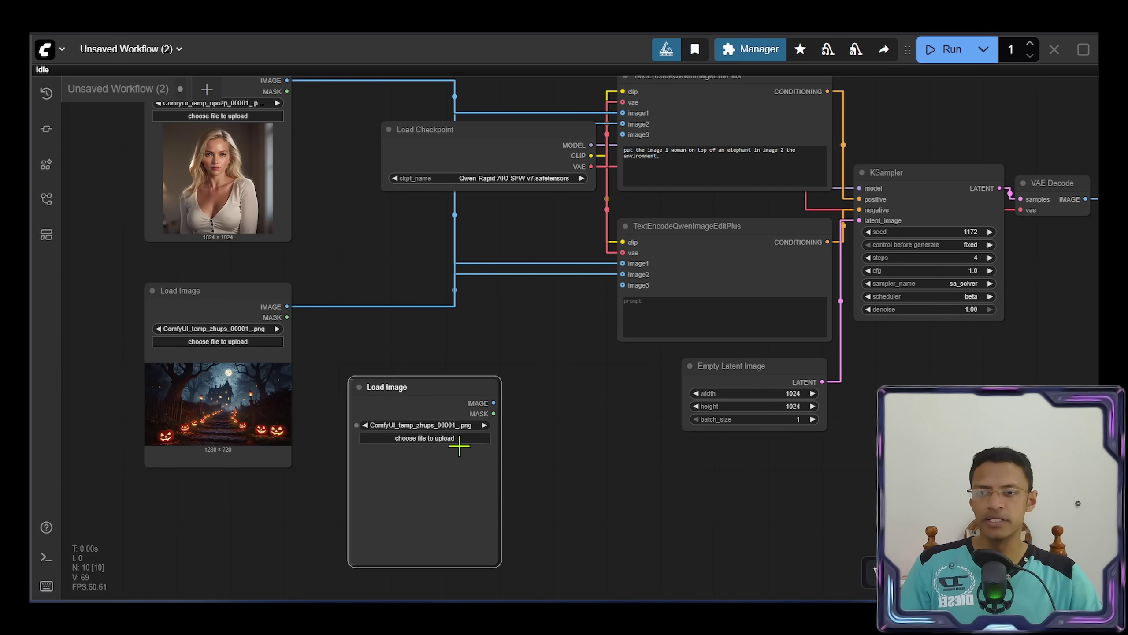
pyautogui.moveTo(461, 445); pyautogui.dragTo(421, 466)
pyautogui.press('Delete')
pyautogui.moveTo(205, 309); pyautogui.dragTo(390, 268)
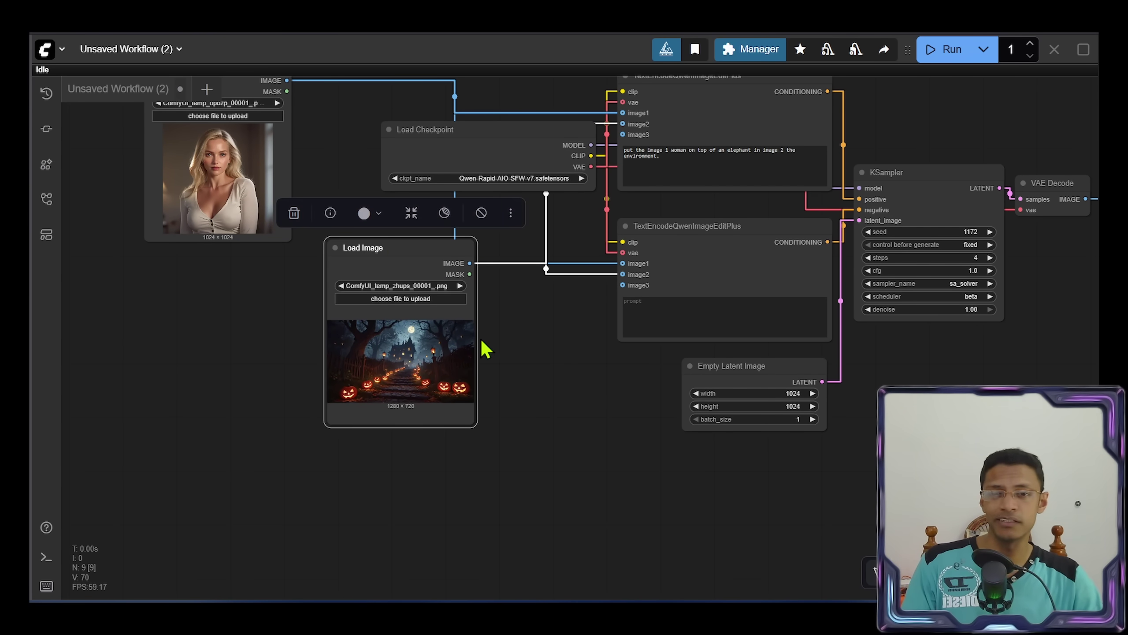
# Step: Reposition the Load Checkpoint node and the Step 2 load models group
pyautogui.moveTo(481, 348); pyautogui.dragTo(597, 401)
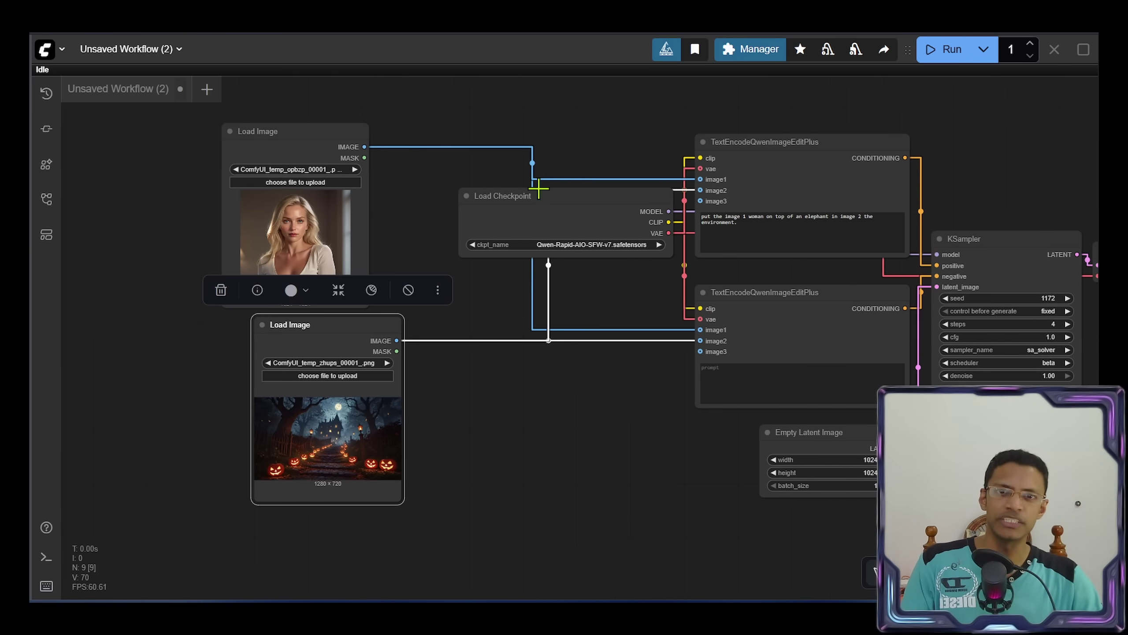
pyautogui.moveTo(560, 205); pyautogui.dragTo(491, 256)
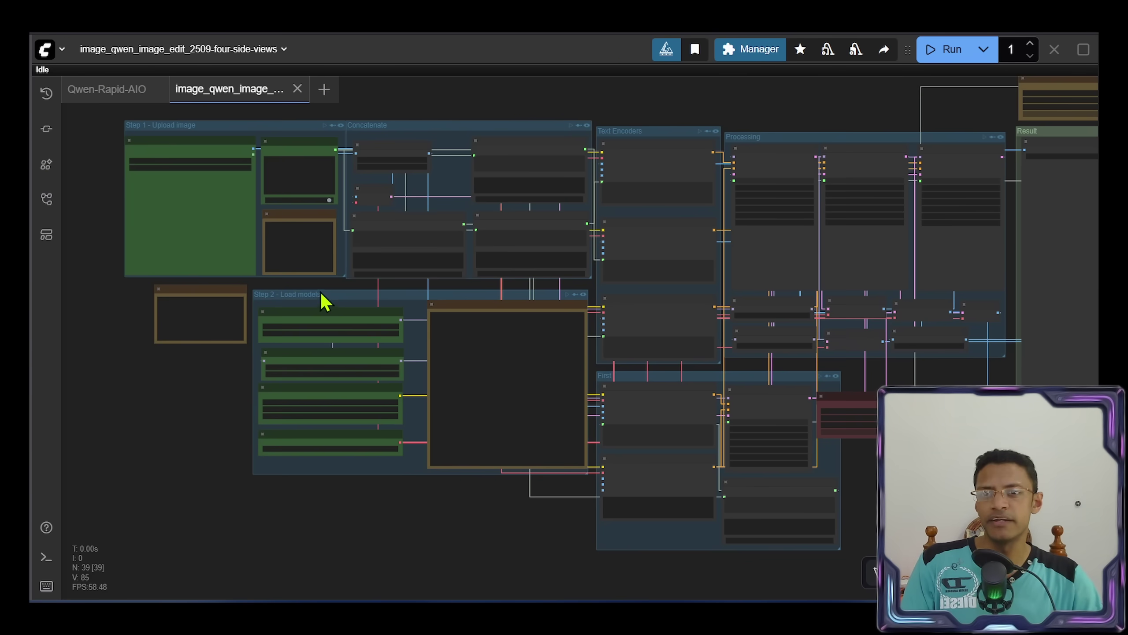
pyautogui.moveTo(320, 300)
pyautogui.mouseDown()
pyautogui.moveTo(327, 315)
pyautogui.moveTo(320, 300)
pyautogui.mouseUp()
pyautogui.scroll(3, 251, 403)
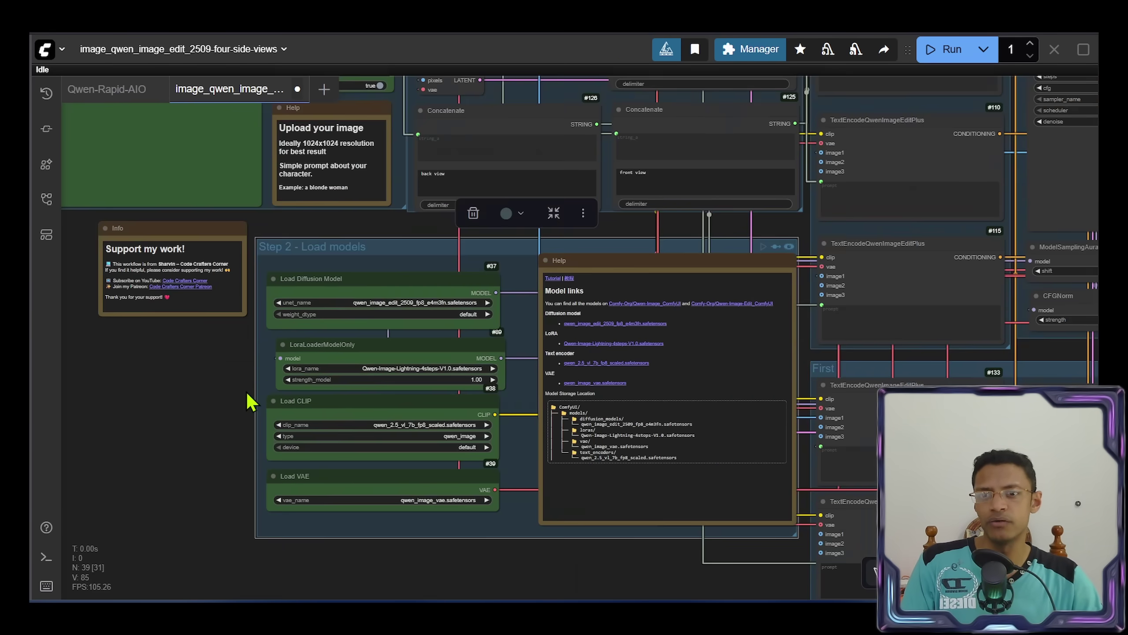
pyautogui.scroll(3, 251, 402)
pyautogui.click(431, 151)
pyautogui.click(426, 249)
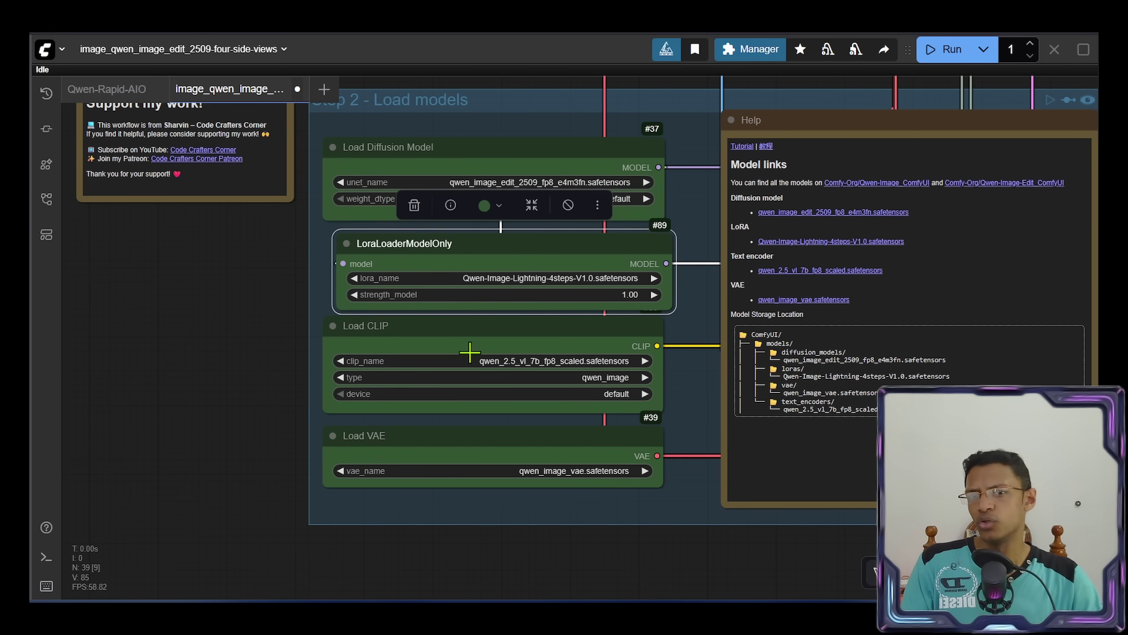
pyautogui.click(438, 340)
pyautogui.click(450, 435)
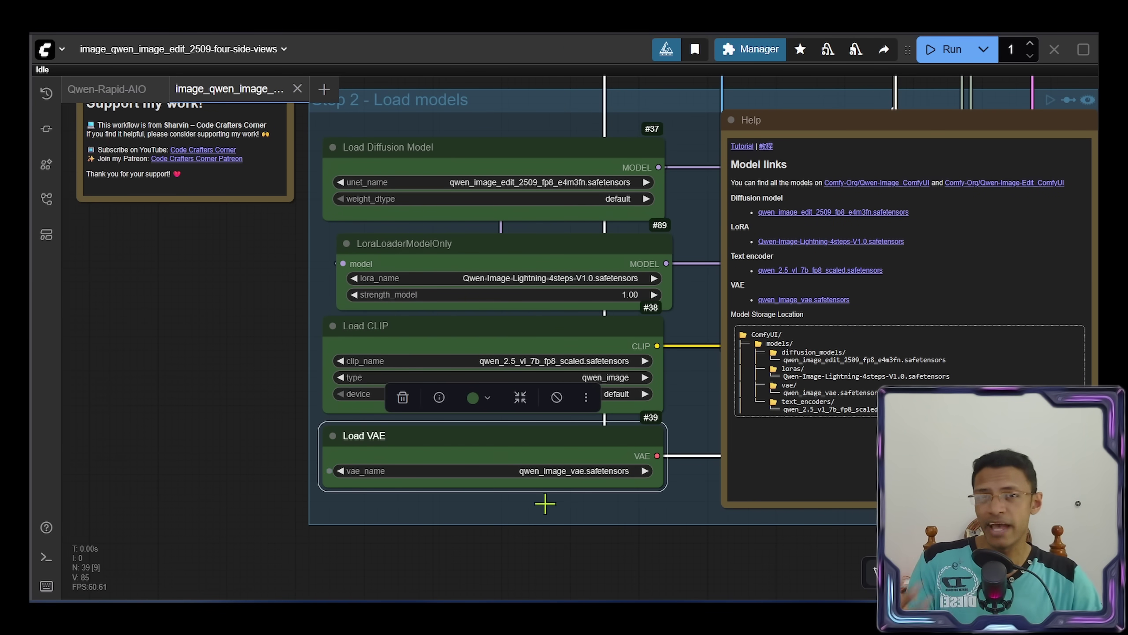
pyautogui.click(295, 441)
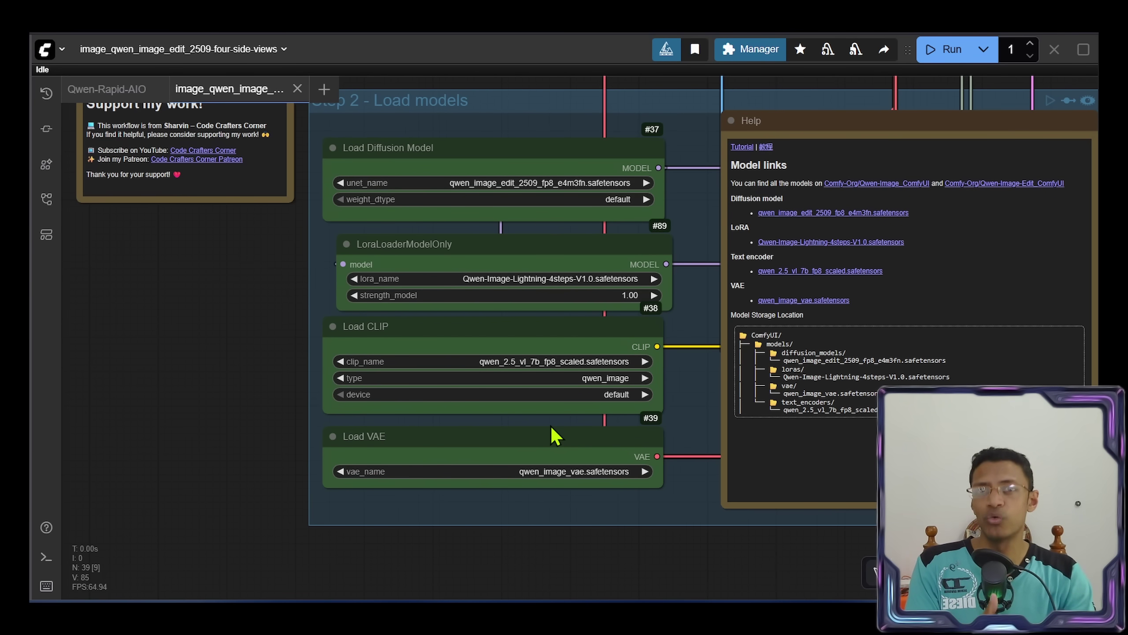
pyautogui.moveTo(485, 263)
pyautogui.mouseDown()
pyautogui.moveTo(453, 263)
pyautogui.moveTo(468, 289)
pyautogui.moveTo(421, 305)
pyautogui.moveTo(464, 263)
pyautogui.mouseUp()
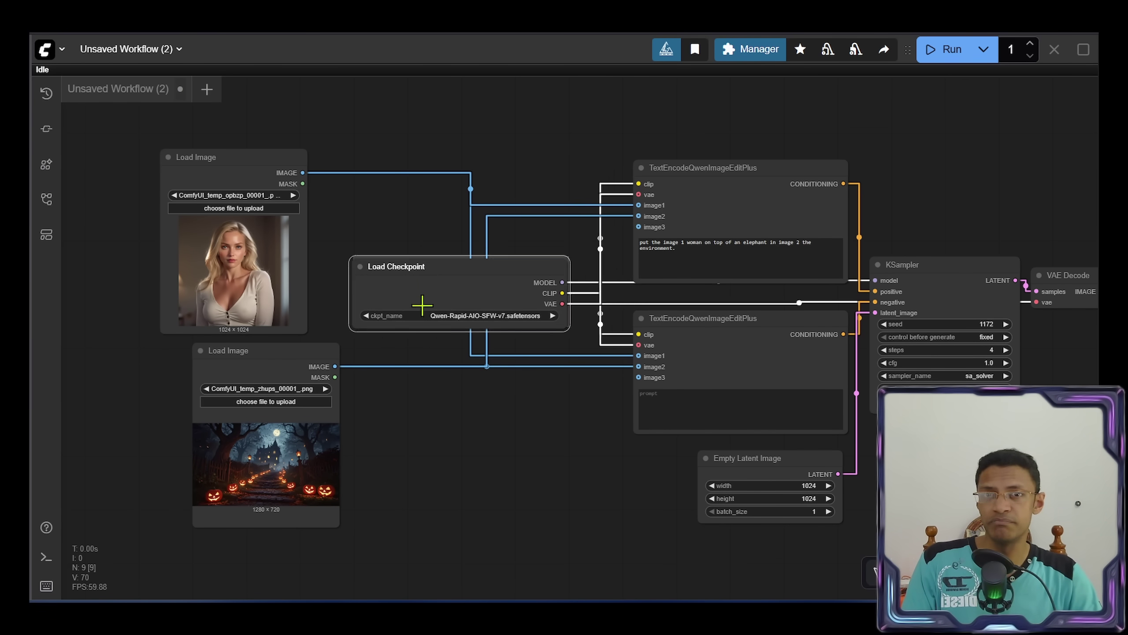
pyautogui.scroll(5, 515, 340)
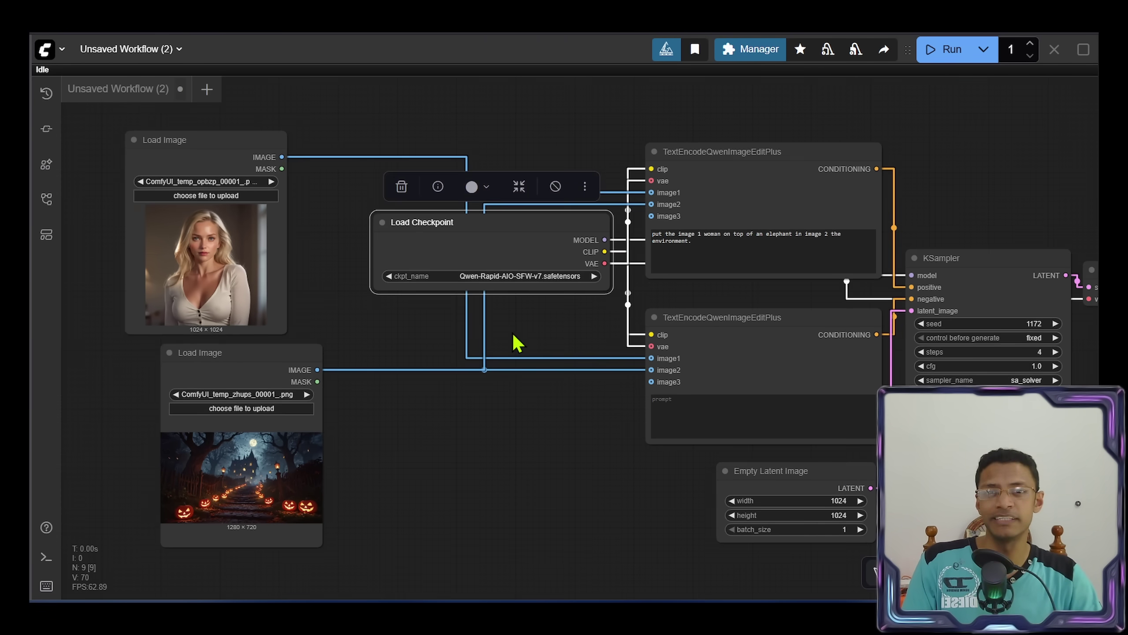
pyautogui.scroll(-5, 538, 166)
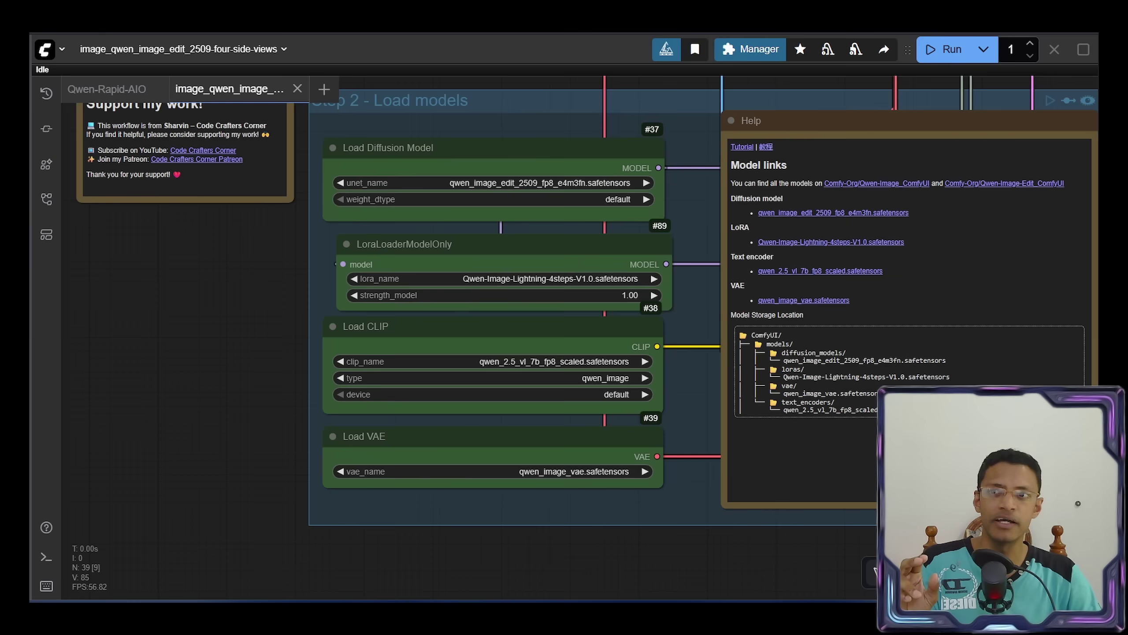
pyautogui.scroll(-5, 325, 337)
pyautogui.press('.')
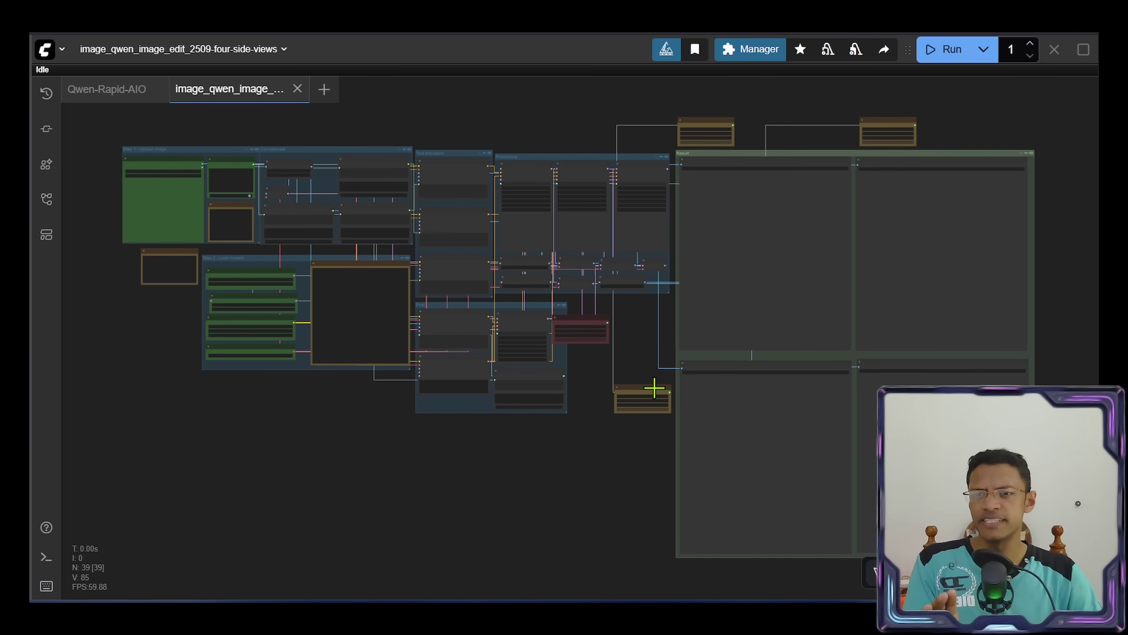